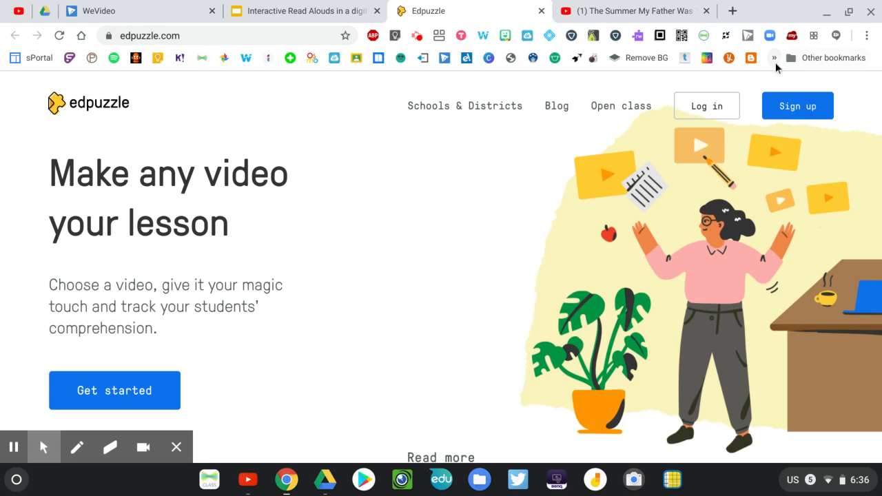
Step: Open the teacher sign-up options on the Edpuzzle site and dismiss the download notification
{"action": "left_click", "coordinate": [795, 105]}
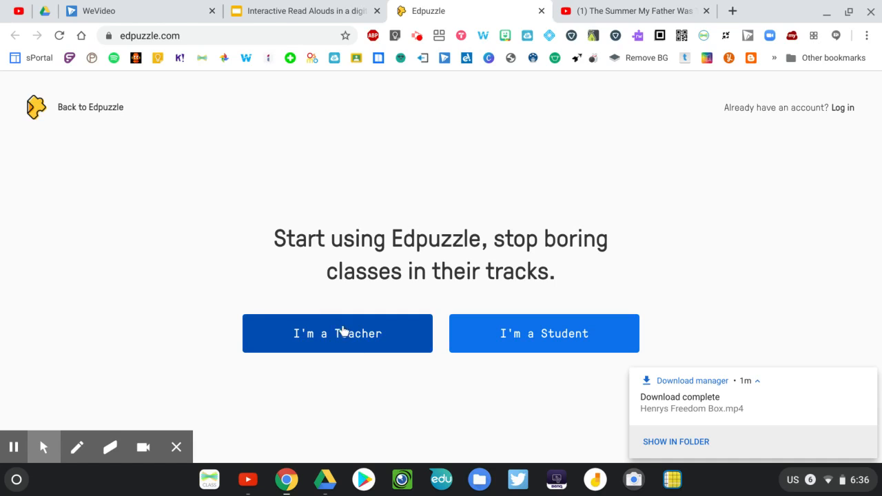
{"action": "left_click", "coordinate": [868, 384]}
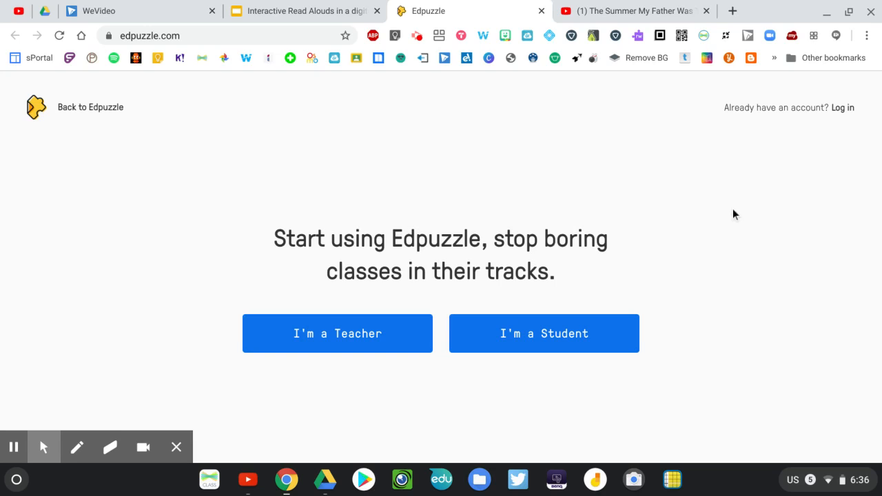
{"action": "left_click", "coordinate": [335, 297]}
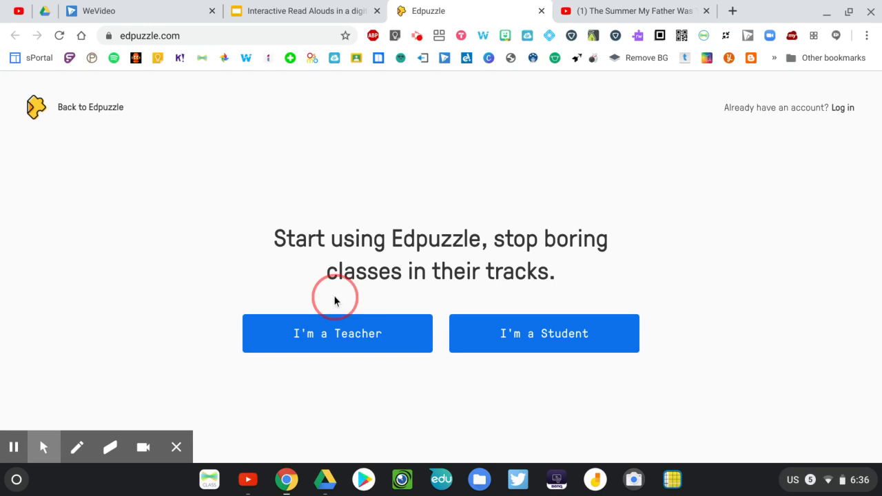
{"action": "left_click", "coordinate": [343, 331]}
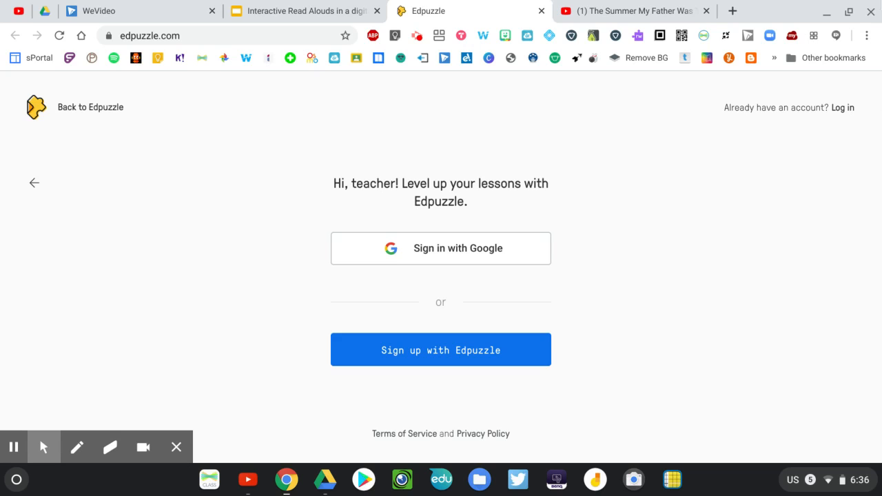
Step: Log in to an existing teacher account through Google with the school e-mail account
{"action": "left_click", "coordinate": [844, 107]}
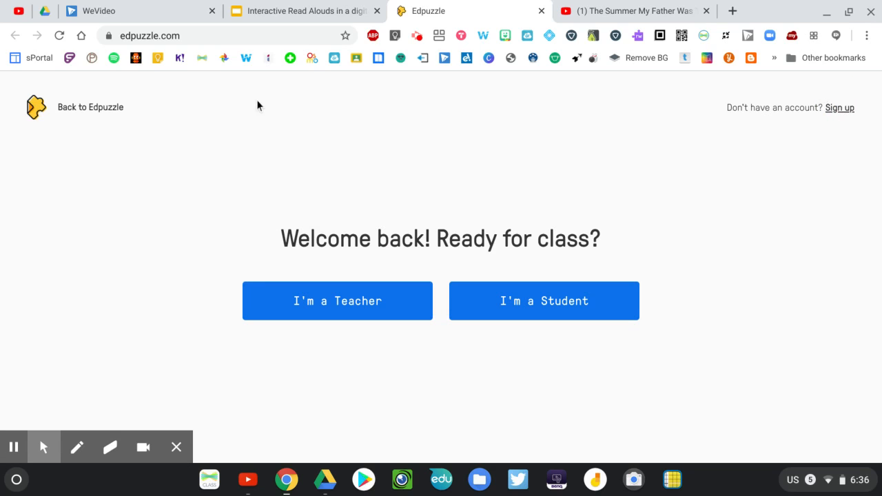
{"action": "left_click", "coordinate": [322, 316]}
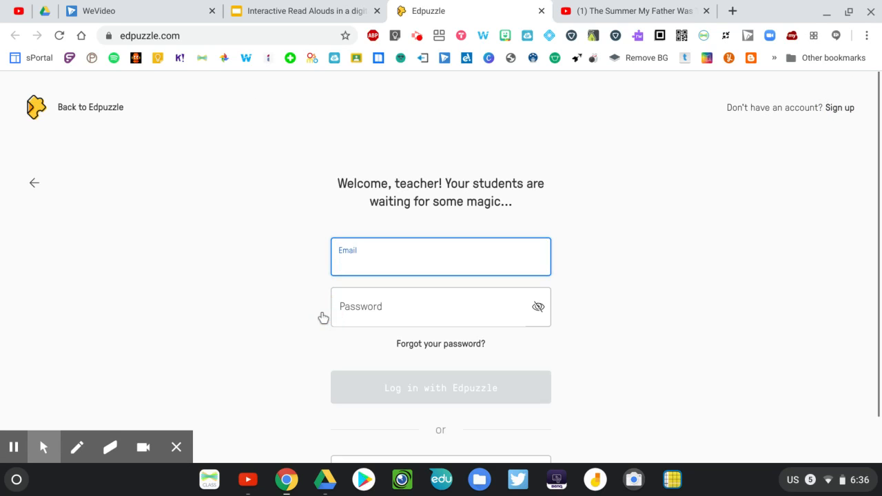
{"action": "left_click", "coordinate": [441, 418]}
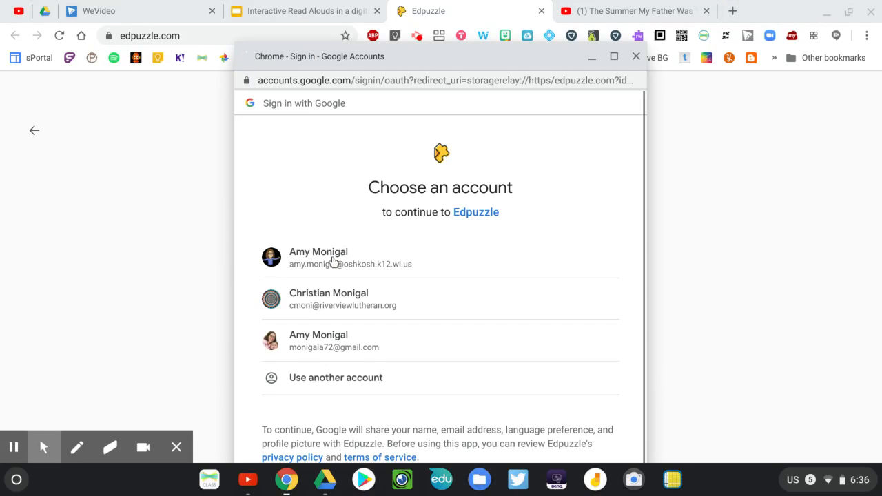
{"action": "left_click", "coordinate": [332, 264]}
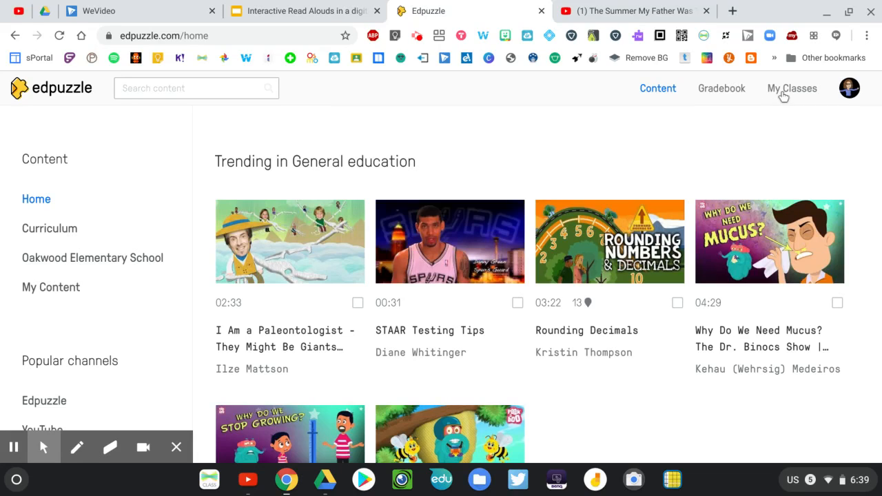
Step: Create a new Classic class named "Practice Edpuzzle" without a description
{"action": "left_click", "coordinate": [783, 93]}
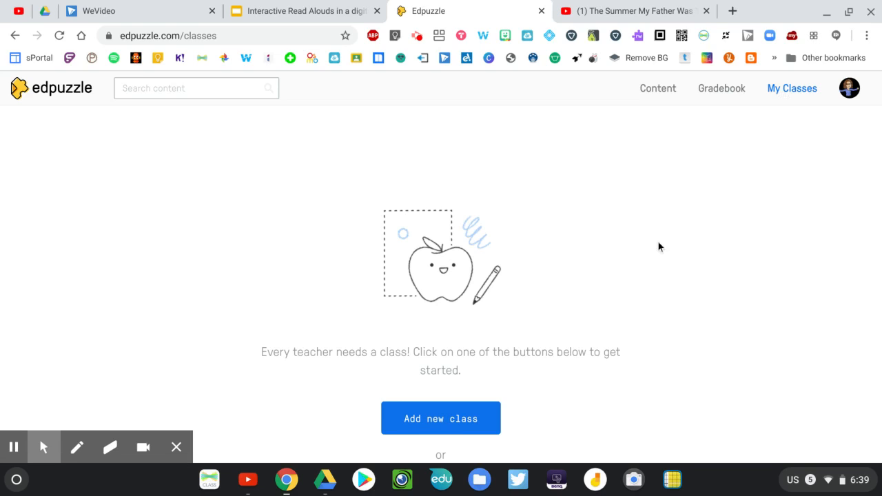
{"action": "scroll", "coordinate": [659, 246], "scroll_direction": "down", "scroll_amount": 1}
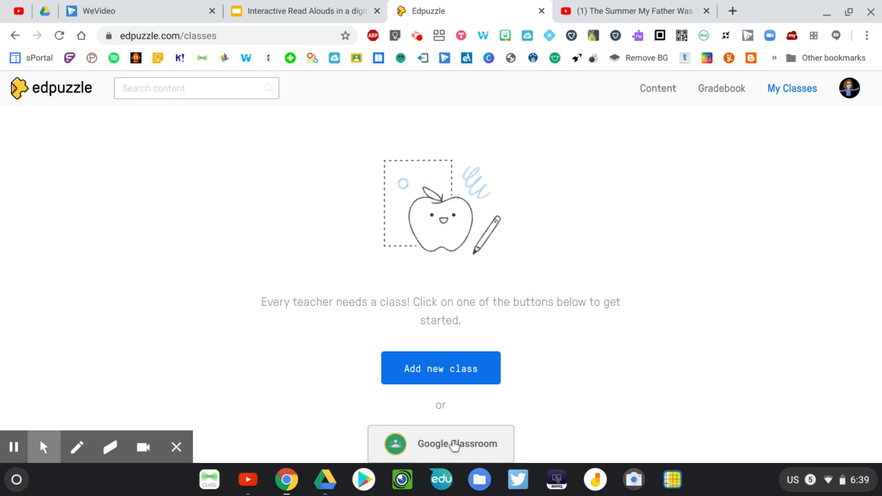
{"action": "left_click", "coordinate": [447, 372]}
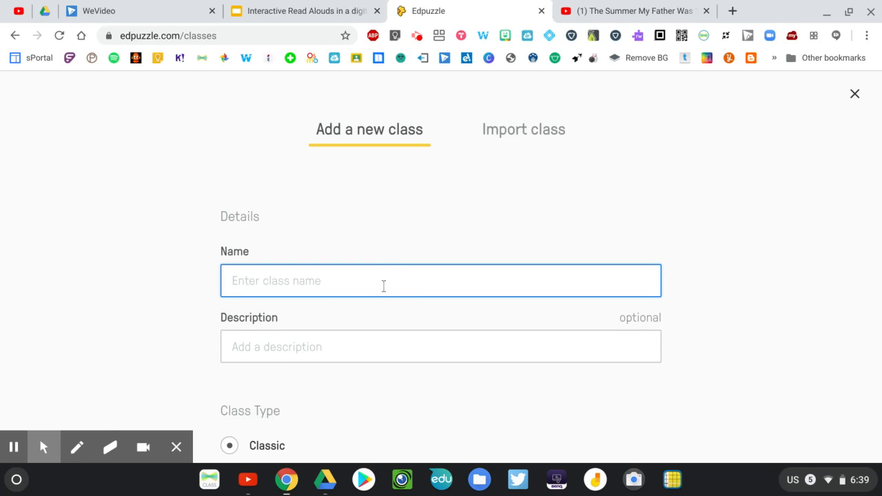
{"action": "type", "text": "Pracei"}
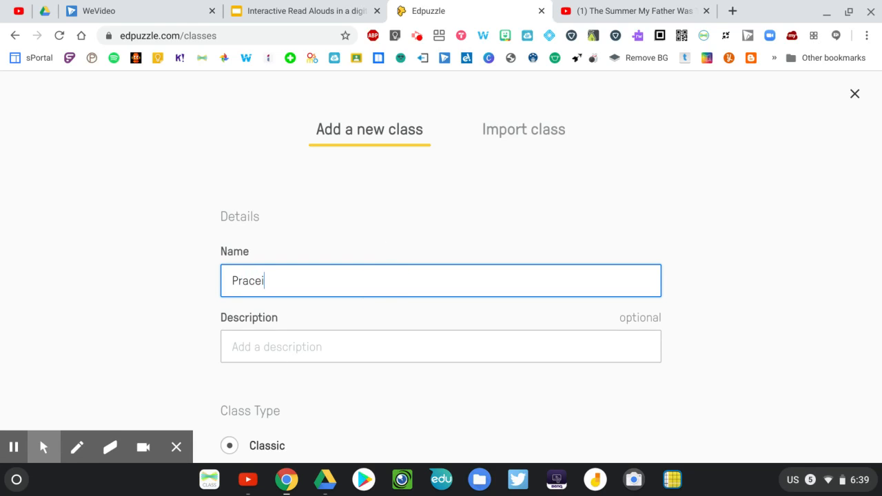
{"action": "key", "text": "BackSpace"}
{"action": "key", "text": "BackSpace"}
{"action": "type", "text": "tice Edpuzzle"}
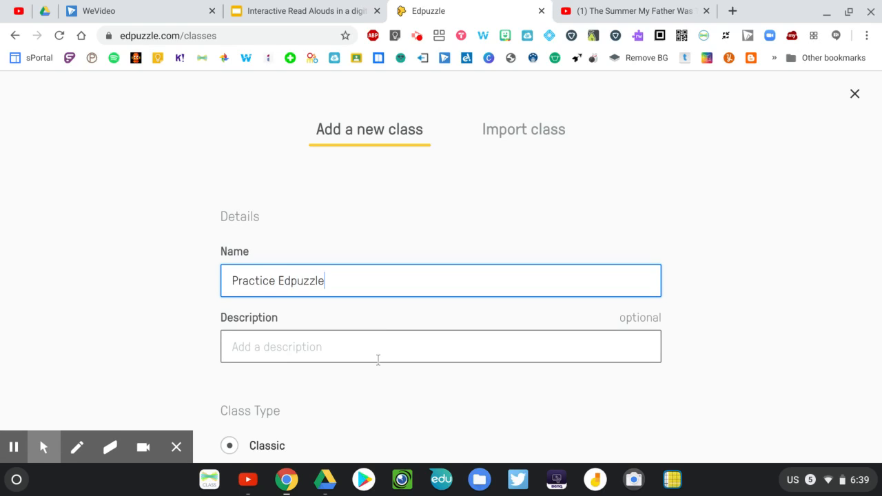
{"action": "scroll", "coordinate": [324, 218], "scroll_direction": "down", "scroll_amount": 3}
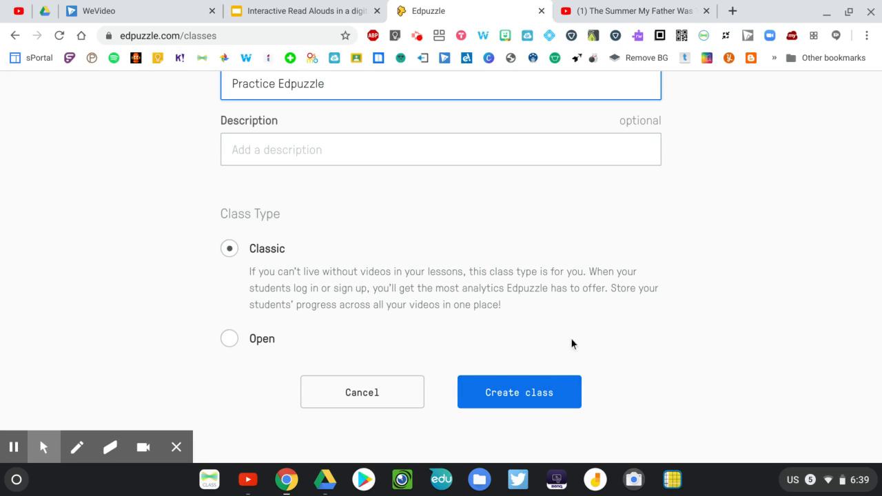
{"action": "left_click", "coordinate": [528, 392]}
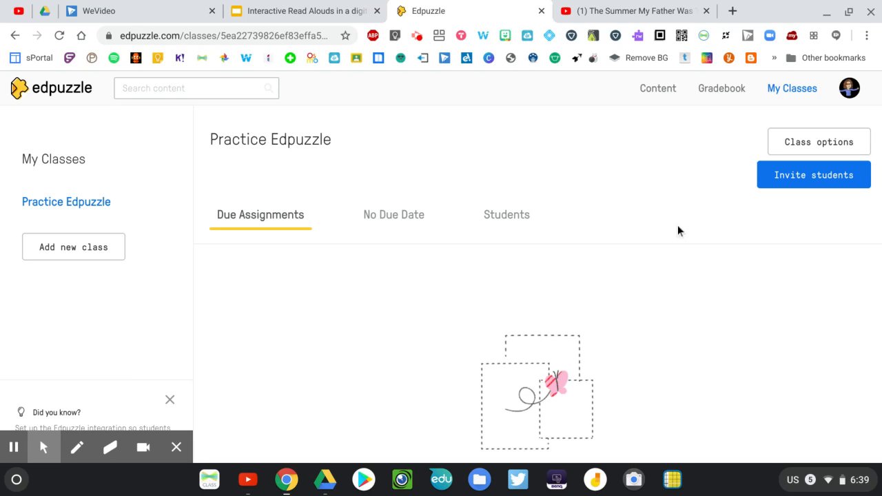
Step: Start inviting students to the class and answer Yes to the parental consent question
{"action": "left_click", "coordinate": [832, 178]}
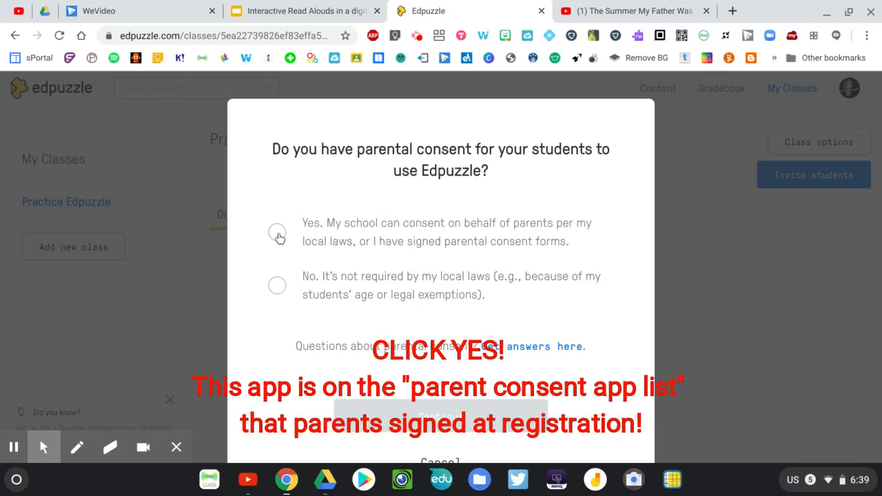
{"action": "left_click", "coordinate": [278, 235]}
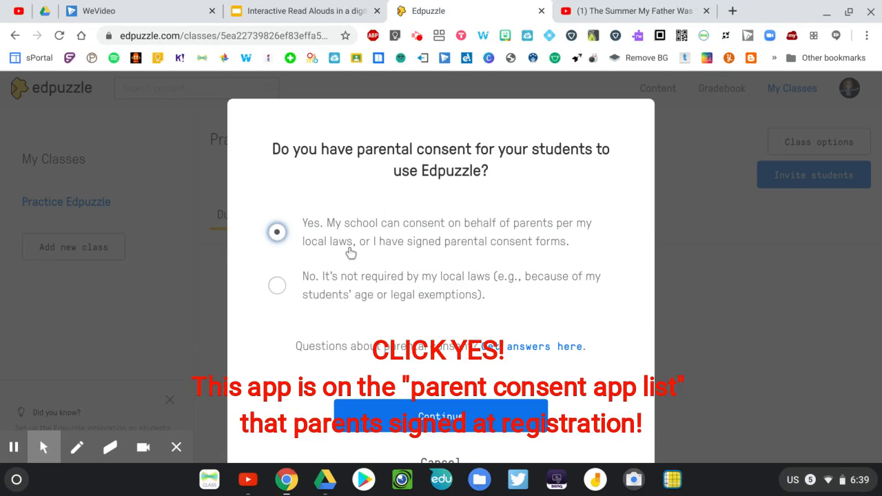
{"action": "scroll", "coordinate": [452, 408], "scroll_direction": "down", "scroll_amount": 2}
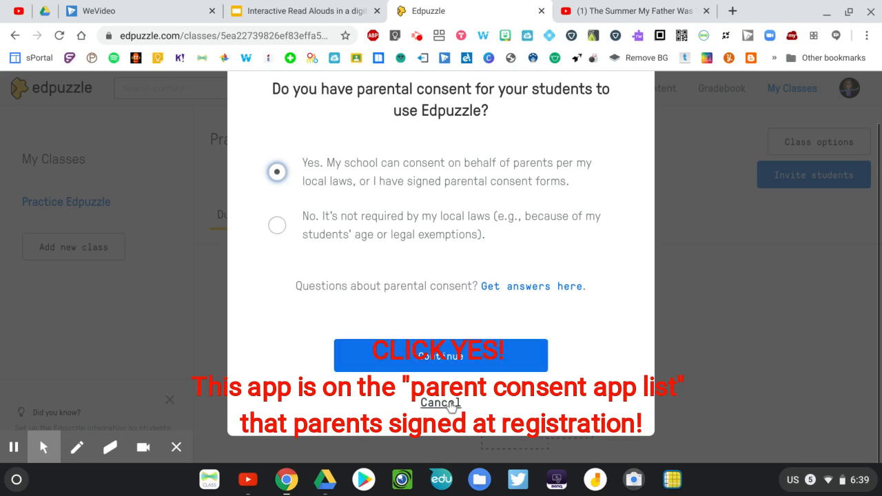
{"action": "left_click", "coordinate": [460, 365]}
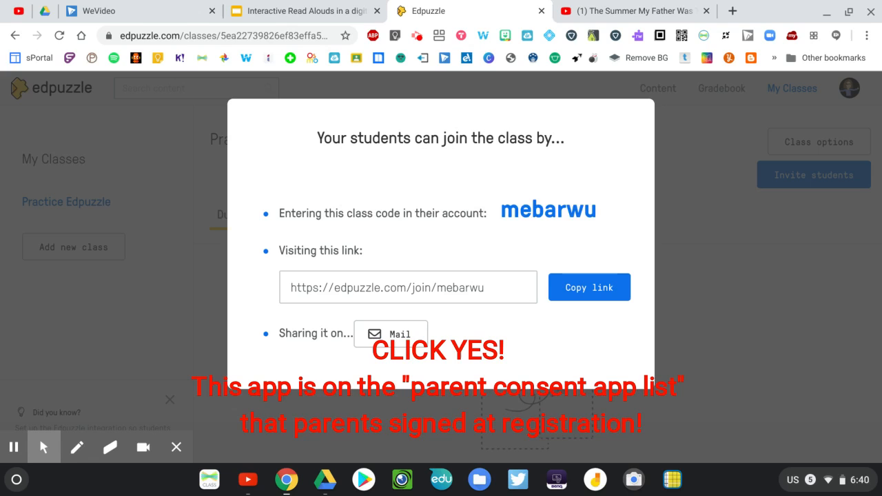
Step: Copy the class code from the student invitation
{"action": "triple_click", "coordinate": [552, 211]}
{"action": "double_click", "coordinate": [551, 211]}
{"action": "right_click", "coordinate": [553, 211]}
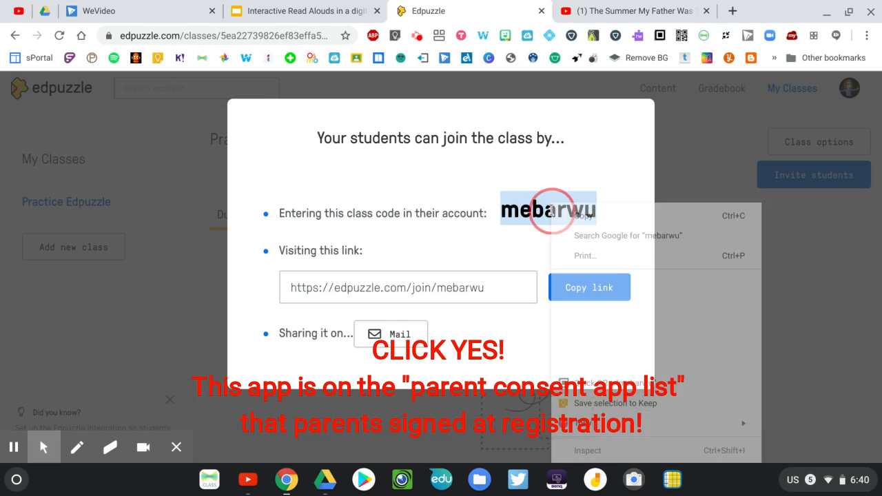
{"action": "left_click", "coordinate": [571, 223]}
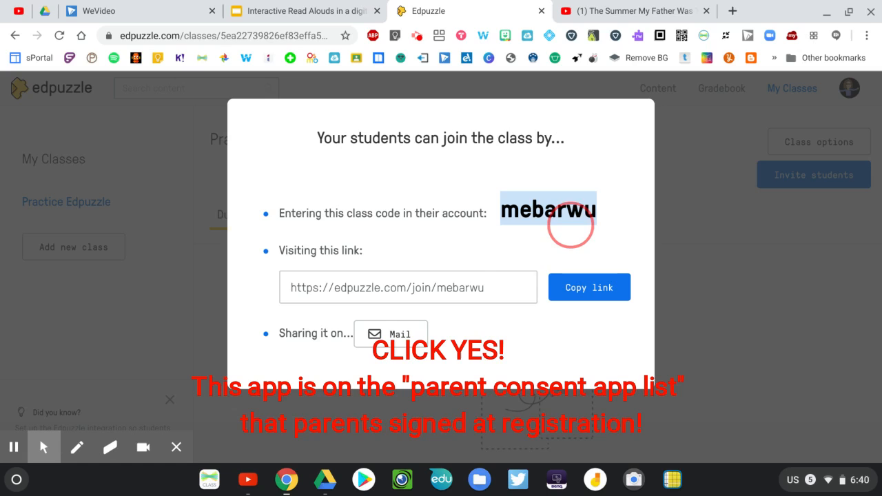
Step: Copy the class join link from the student invitation
{"action": "left_click", "coordinate": [484, 295]}
{"action": "triple_click", "coordinate": [484, 295]}
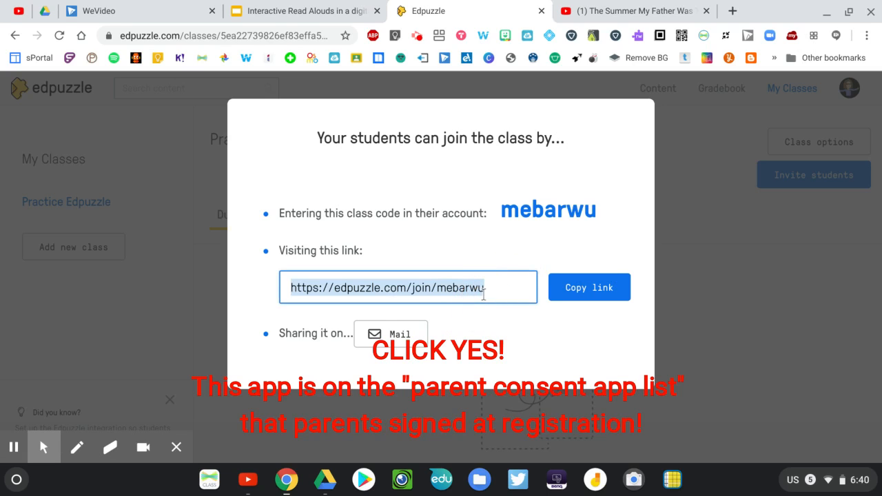
{"action": "right_click", "coordinate": [456, 289]}
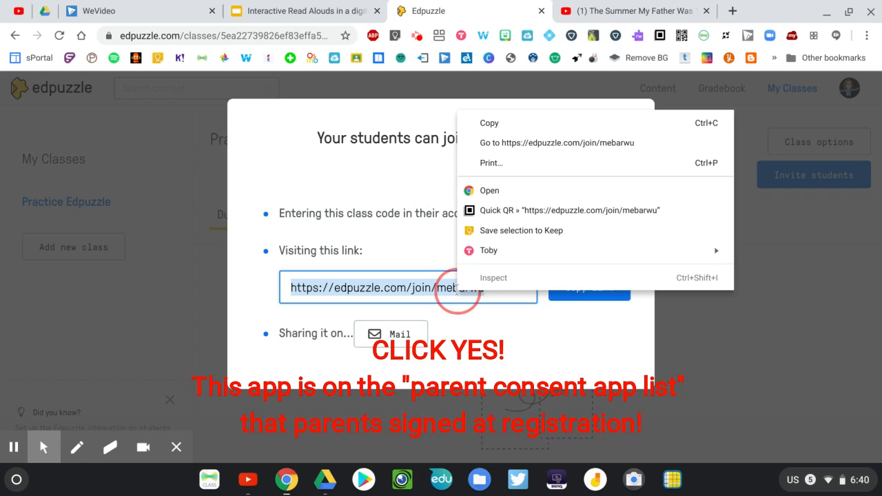
{"action": "left_click", "coordinate": [494, 122]}
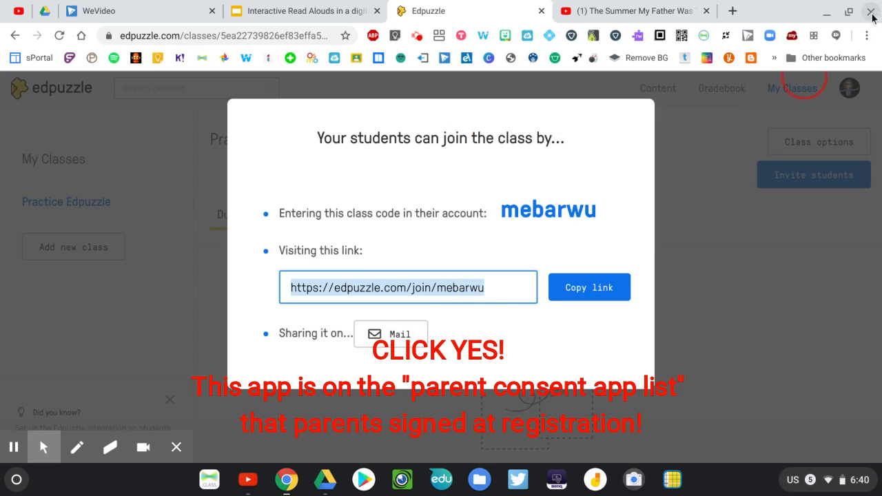
Step: Open a new incognito window and load the copied class join link in it
{"action": "left_click", "coordinate": [866, 35]}
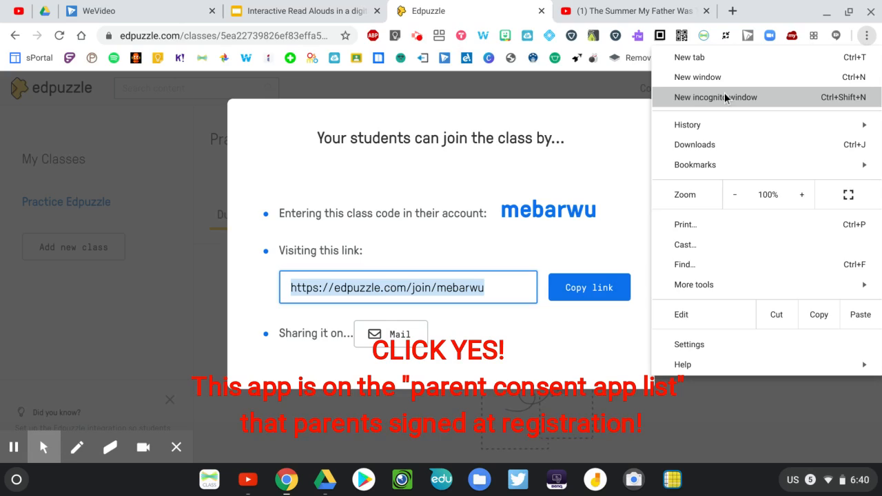
{"action": "left_click", "coordinate": [725, 93]}
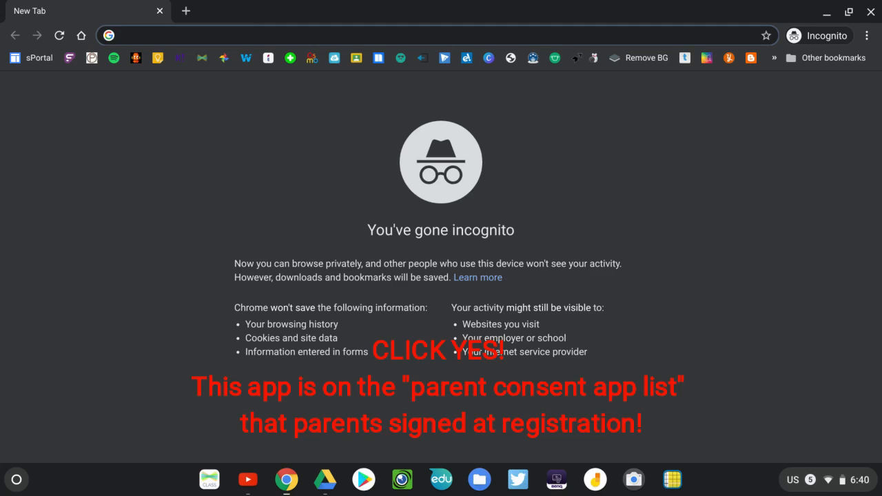
{"action": "key", "text": "ctrl+v"}
{"action": "key", "text": "Return"}
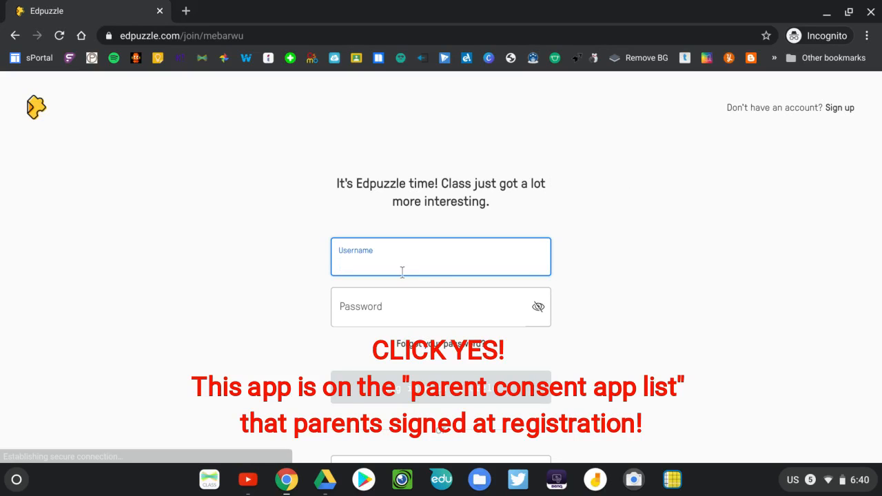
Step: Sign in through Google on the student join page with the saved personal e-mail and account password
{"action": "scroll", "coordinate": [485, 324], "scroll_direction": "down", "scroll_amount": 2}
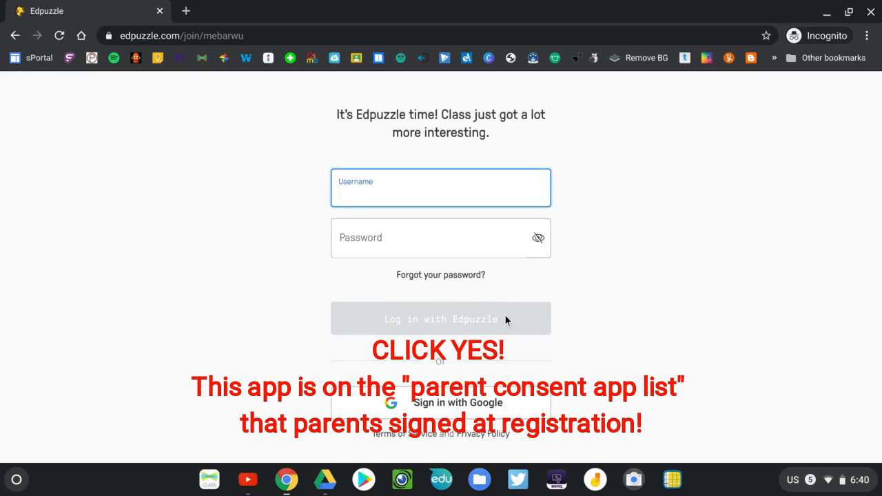
{"action": "left_click", "coordinate": [430, 401]}
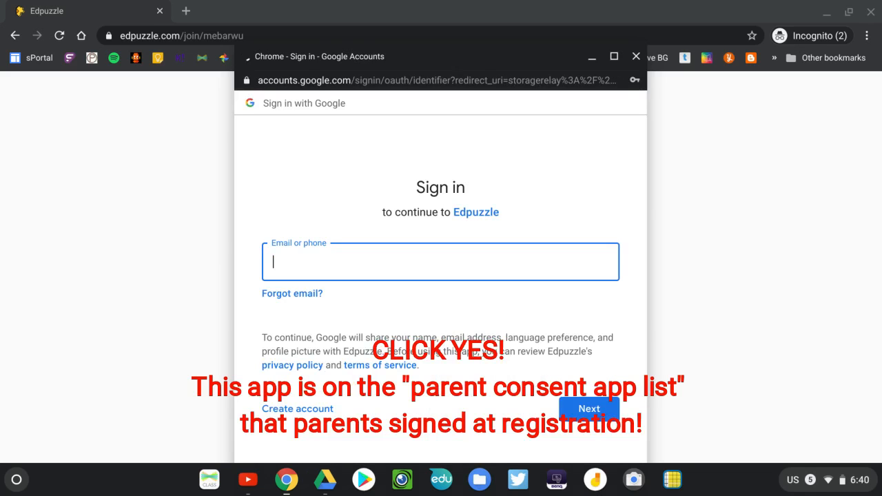
{"action": "left_click", "coordinate": [395, 273]}
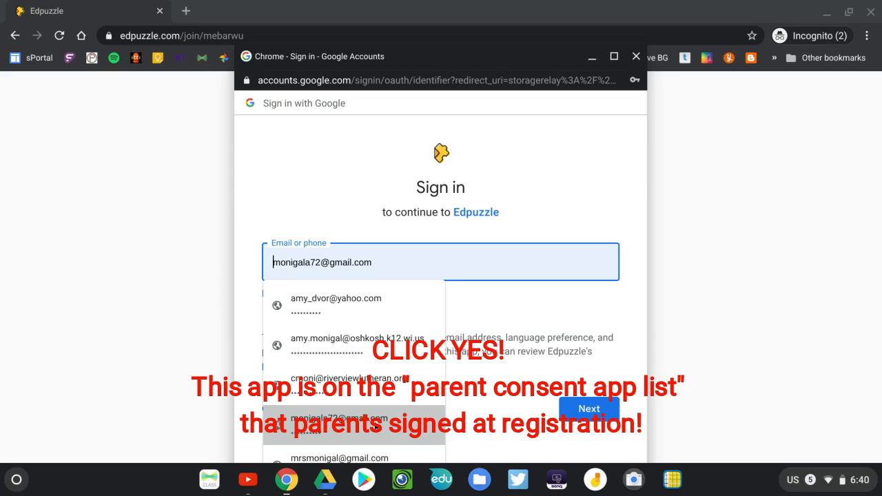
{"action": "left_click", "coordinate": [375, 426]}
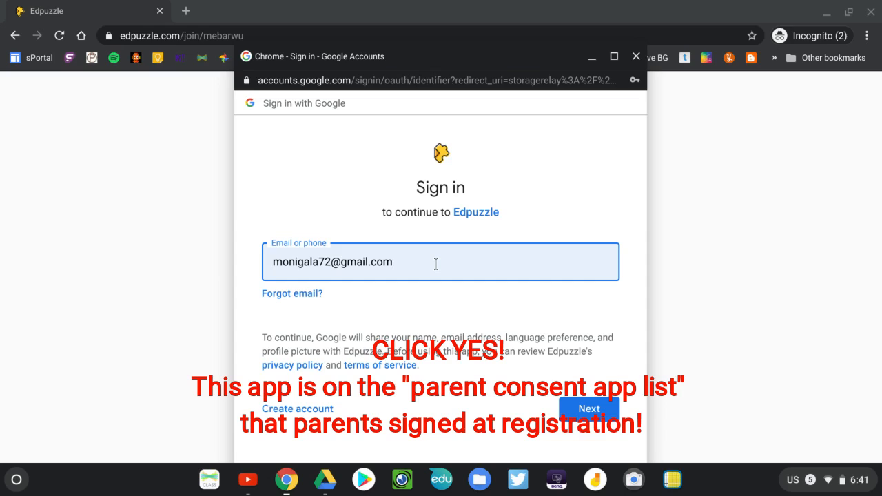
{"action": "left_click", "coordinate": [588, 409]}
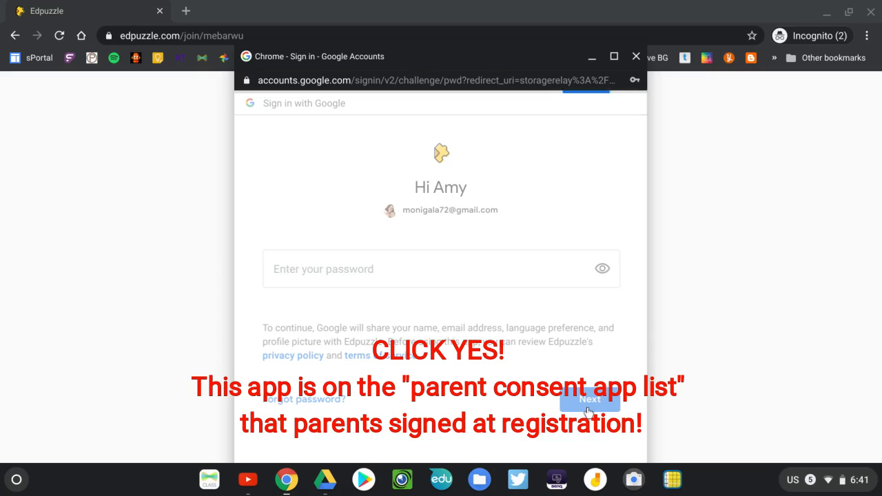
{"action": "left_click", "coordinate": [587, 401]}
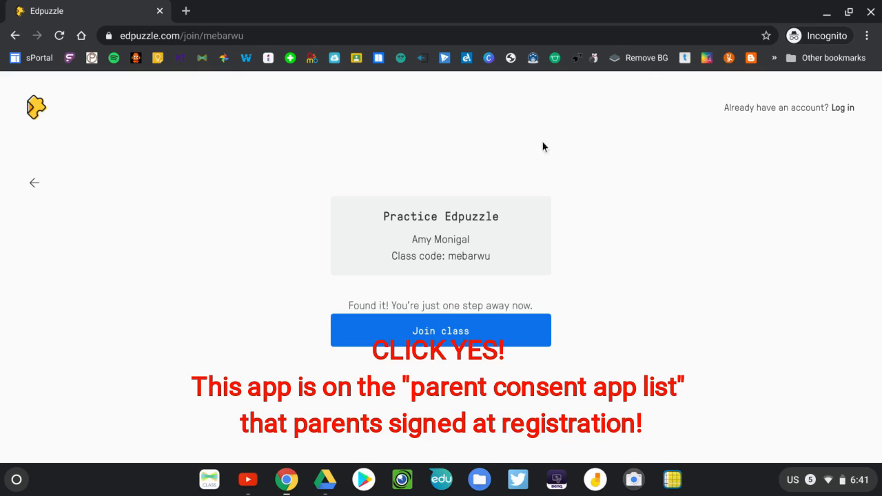
Step: Join the Practice Edpuzzle class as a student and show the class page in full screen
{"action": "left_click", "coordinate": [444, 331]}
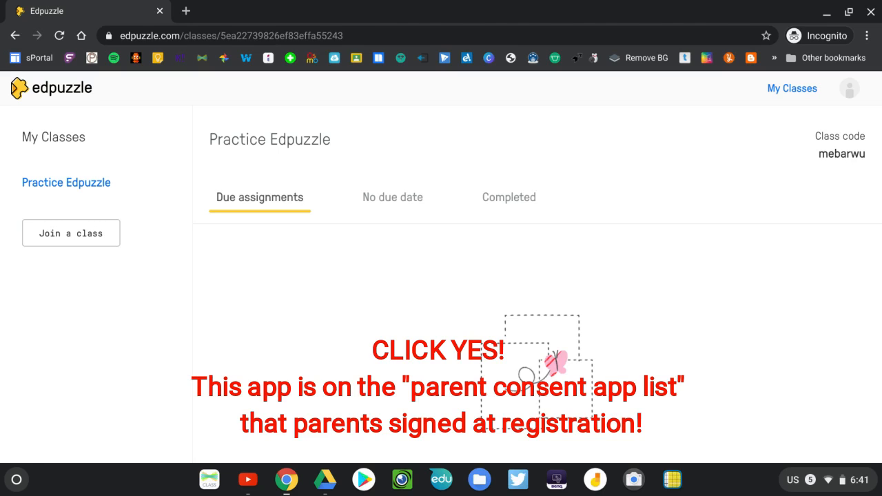
{"action": "key", "text": "F4"}
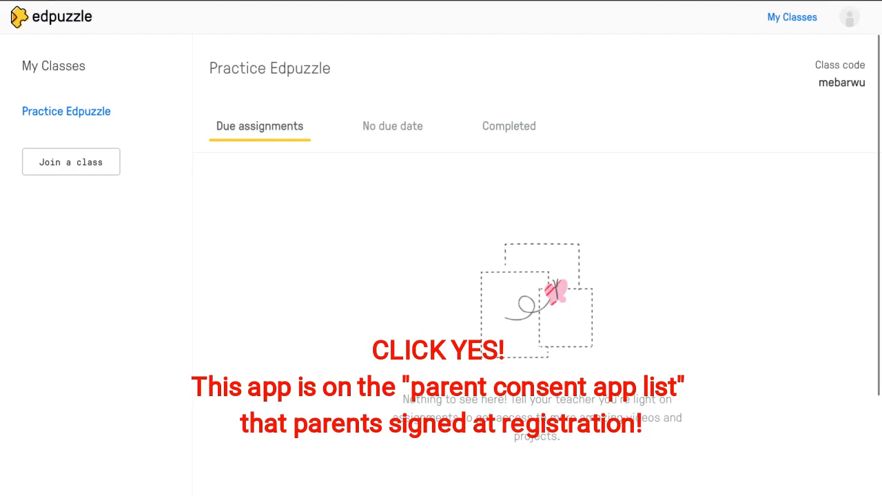
Step: Leave full screen, switch back to the teacher's browser window and close the student invitation
{"action": "key", "text": "F4"}
{"action": "key", "text": "F5"}
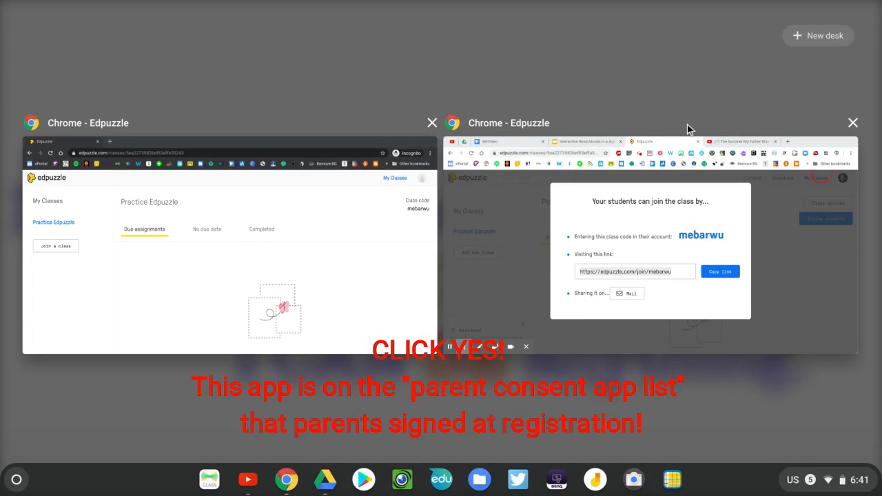
{"action": "left_click", "coordinate": [841, 142]}
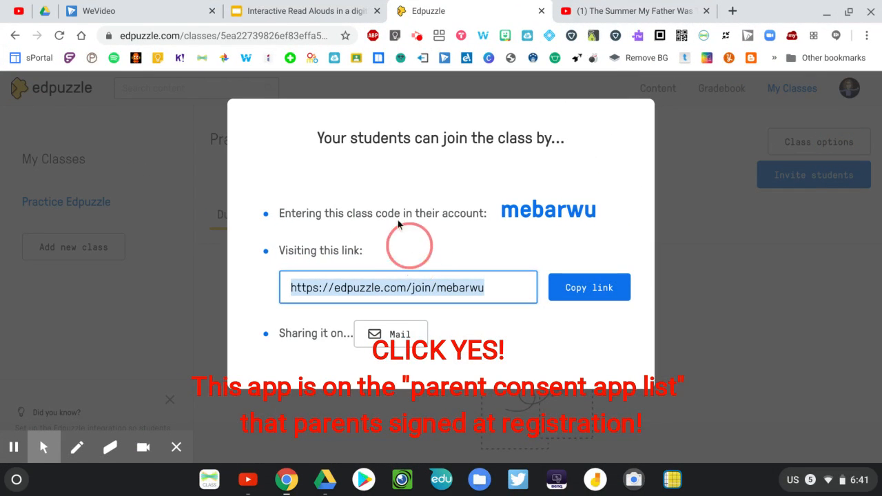
{"action": "left_click", "coordinate": [152, 110]}
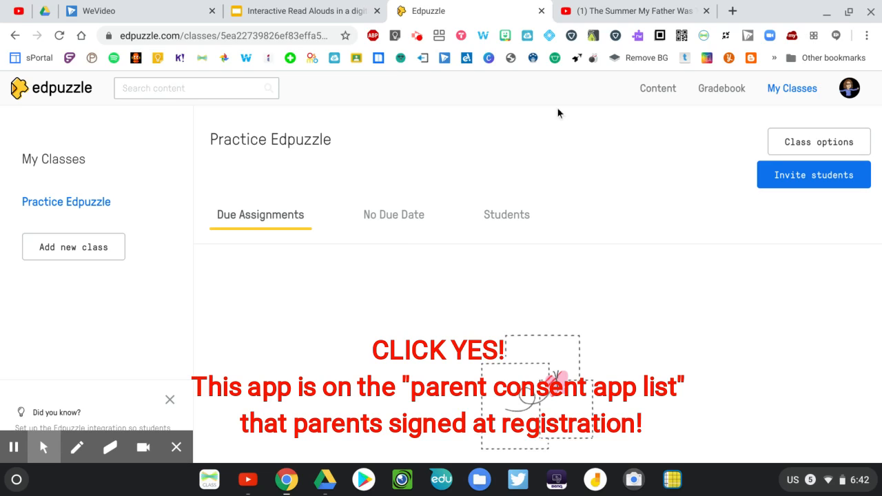
Step: Check the student list of the Practice Edpuzzle class and return to its due assignments
{"action": "left_click", "coordinate": [511, 214]}
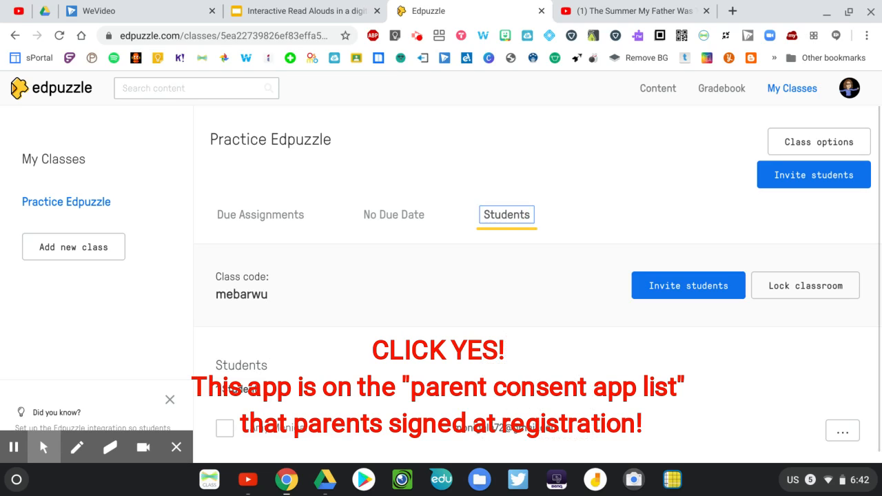
{"action": "scroll", "coordinate": [393, 413], "scroll_direction": "down", "scroll_amount": 1}
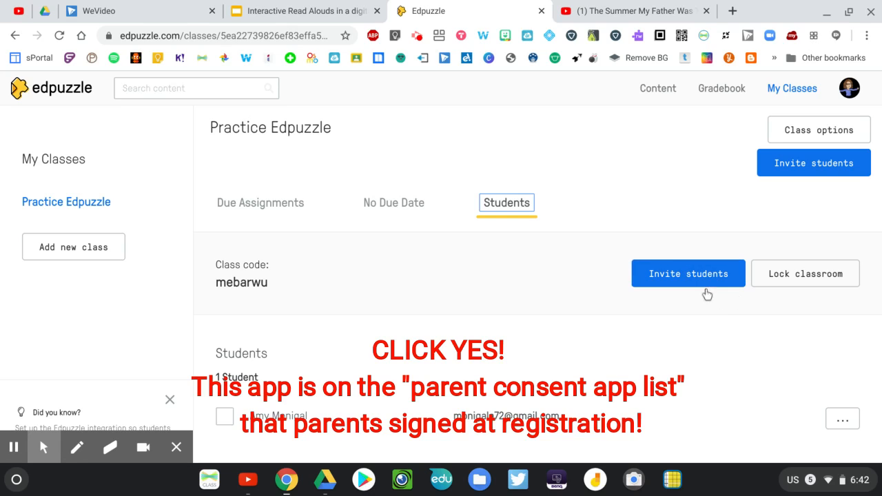
{"action": "left_click", "coordinate": [236, 205]}
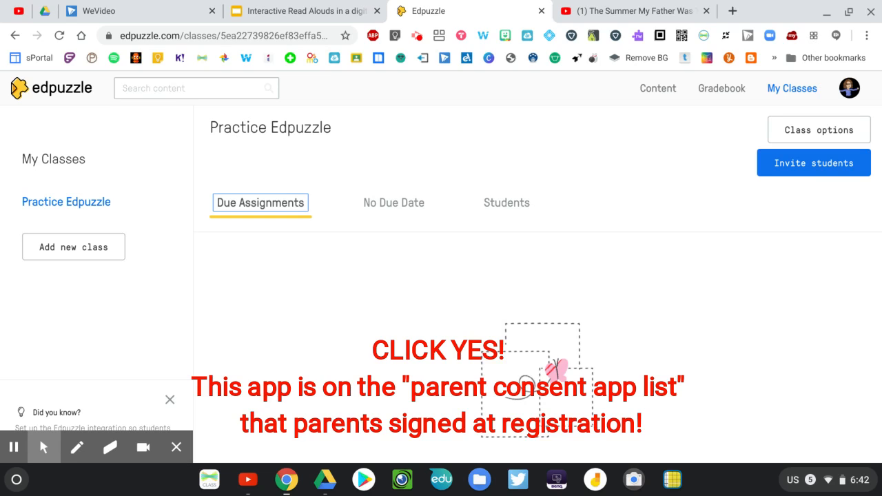
Step: Examine the trending videos in the Edpuzzle content library, including General education and Wisconsin
{"action": "left_click", "coordinate": [660, 89]}
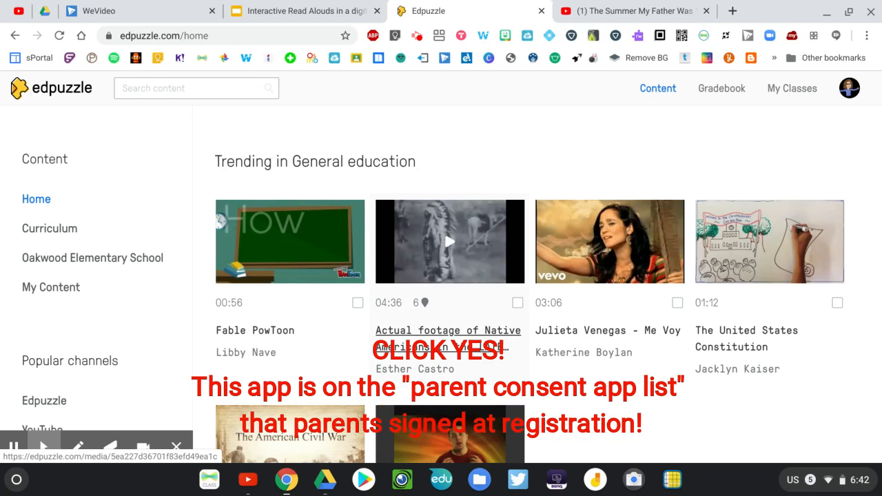
{"action": "scroll", "coordinate": [414, 348], "scroll_direction": "down", "scroll_amount": 3}
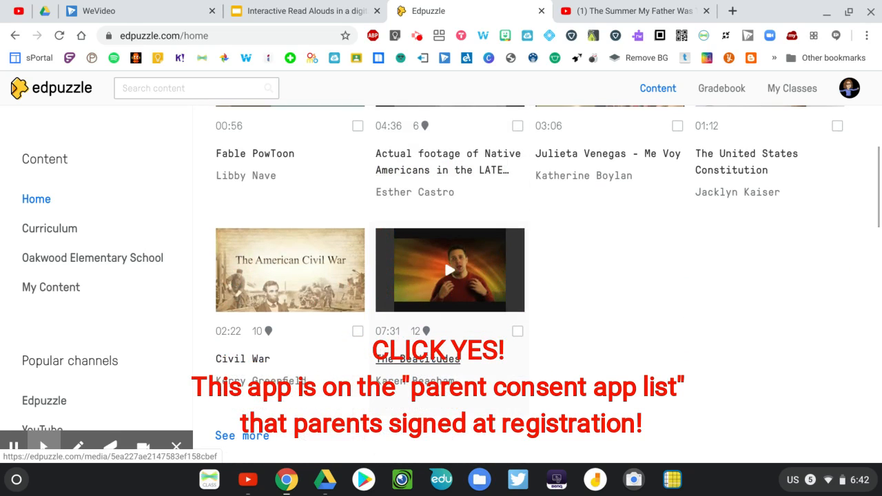
{"action": "scroll", "coordinate": [604, 293], "scroll_direction": "down", "scroll_amount": 2}
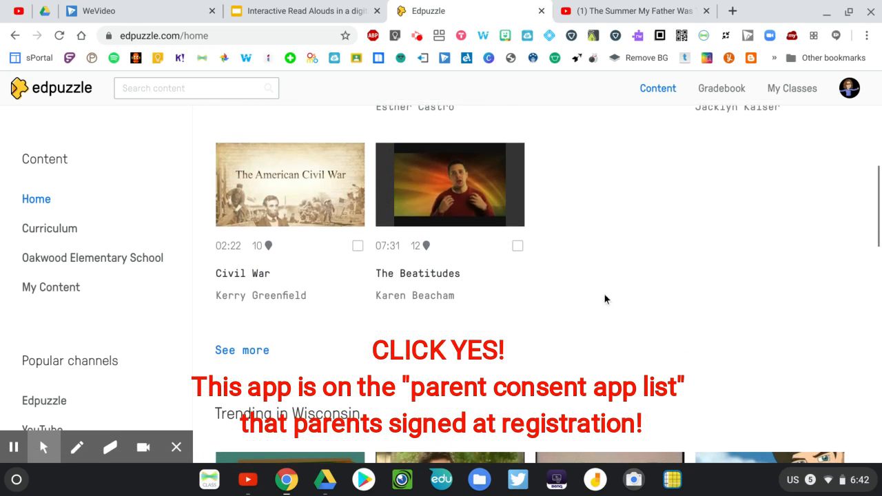
{"action": "scroll", "coordinate": [605, 295], "scroll_direction": "up", "scroll_amount": 3}
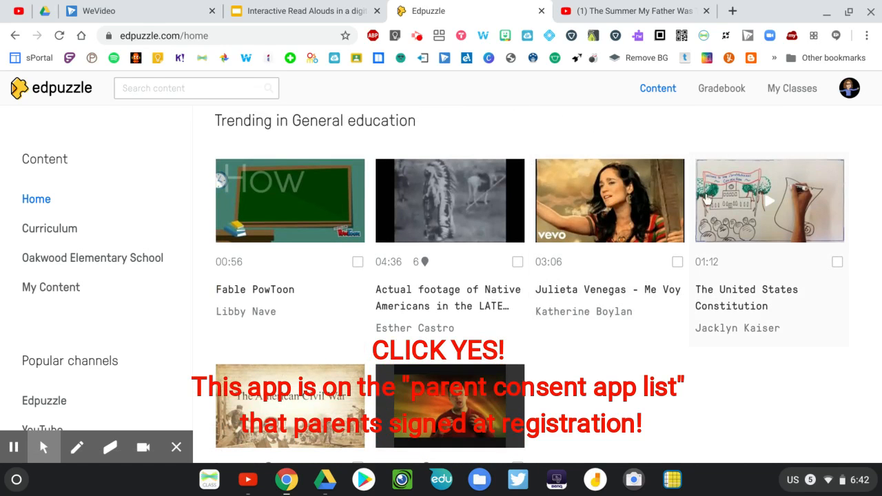
{"action": "scroll", "coordinate": [565, 332], "scroll_direction": "up", "scroll_amount": 1}
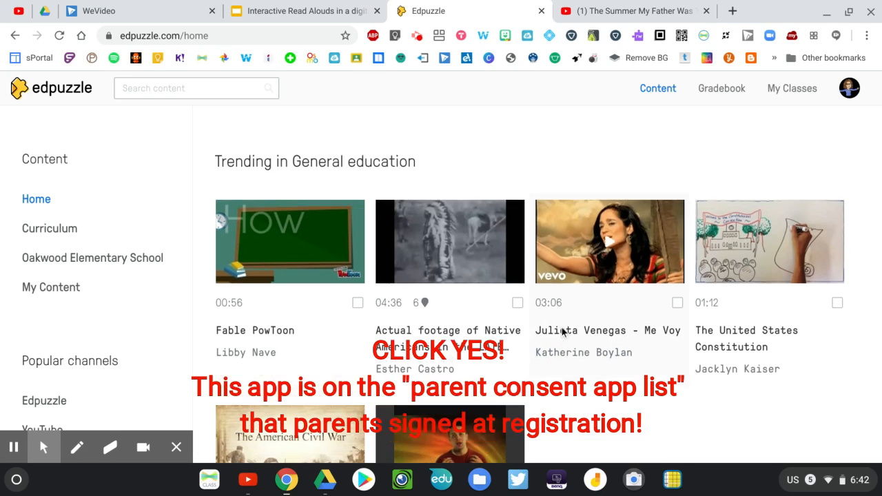
{"action": "scroll", "coordinate": [563, 333], "scroll_direction": "down", "scroll_amount": 5}
{"action": "scroll", "coordinate": [562, 333], "scroll_direction": "down", "scroll_amount": 2}
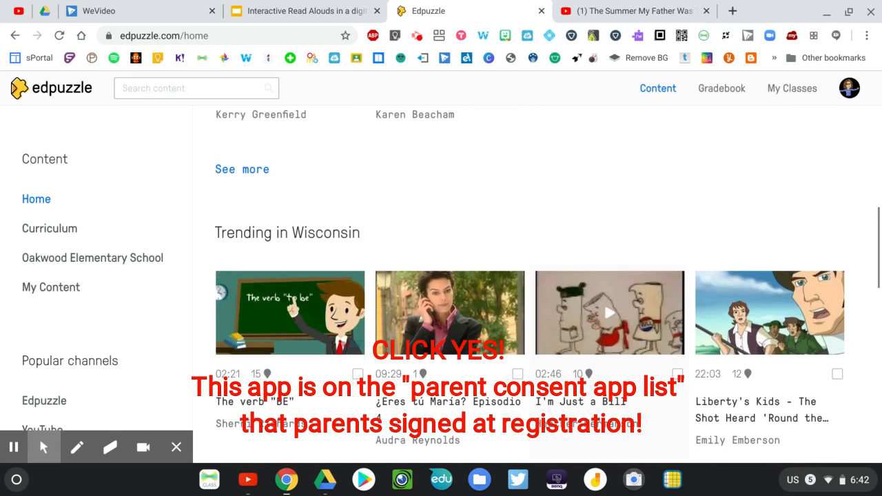
{"action": "scroll", "coordinate": [562, 332], "scroll_direction": "up", "scroll_amount": 4}
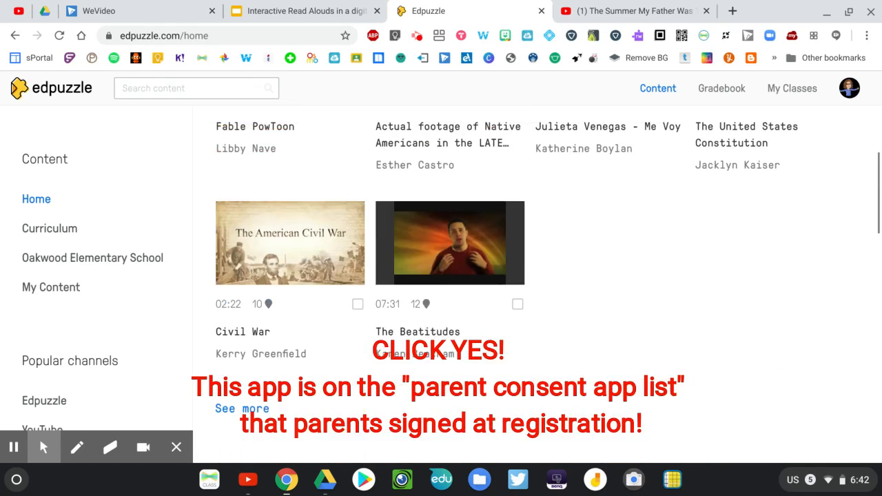
Step: Open the trending Civil War video with its multiple-choice questions and copy it to the teacher's own content
{"action": "left_click", "coordinate": [358, 303]}
{"action": "left_click", "coordinate": [359, 303]}
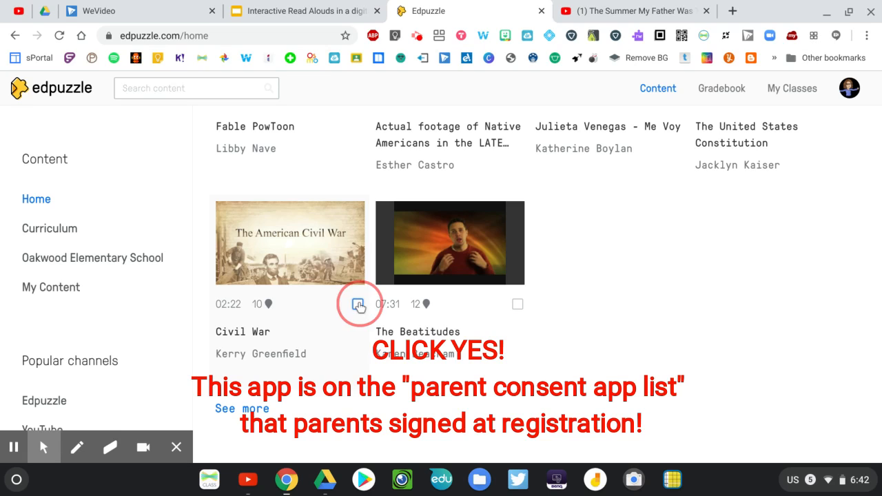
{"action": "scroll", "coordinate": [551, 404], "scroll_direction": "up", "scroll_amount": 1}
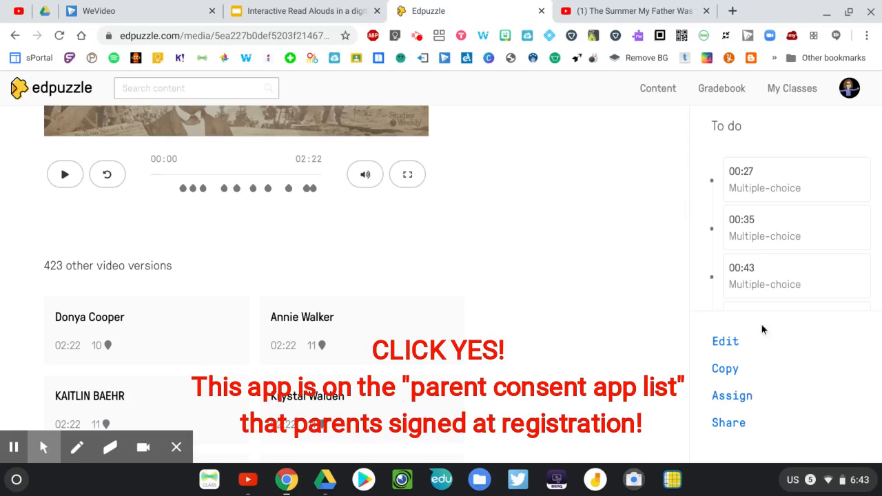
{"action": "scroll", "coordinate": [398, 228], "scroll_direction": "up", "scroll_amount": 1}
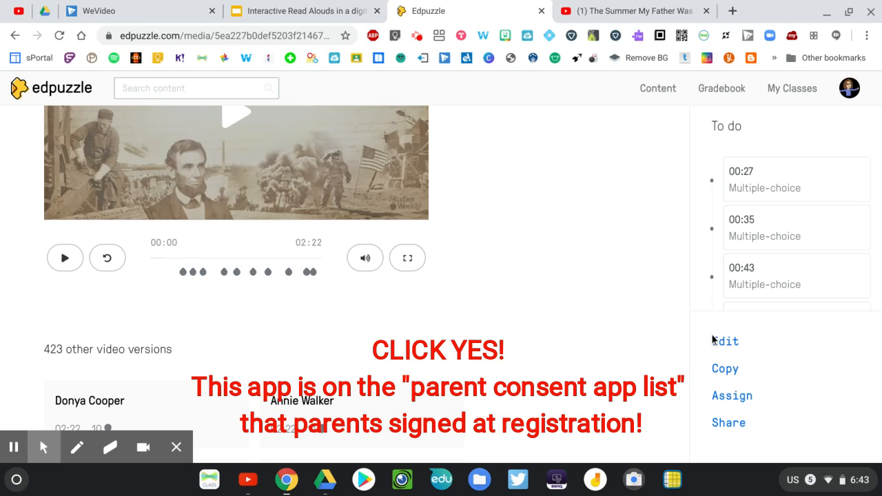
{"action": "scroll", "coordinate": [551, 338], "scroll_direction": "up", "scroll_amount": 2}
{"action": "scroll", "coordinate": [550, 337], "scroll_direction": "up", "scroll_amount": 1}
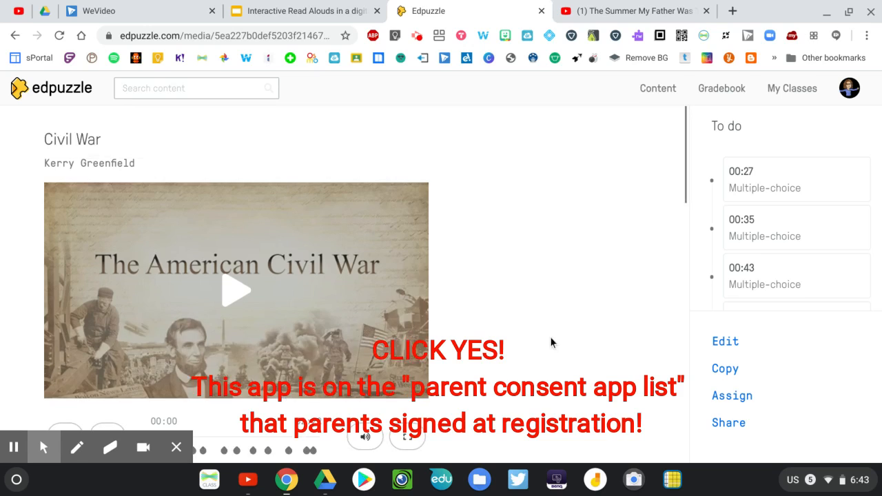
{"action": "scroll", "coordinate": [551, 341], "scroll_direction": "down", "scroll_amount": 1}
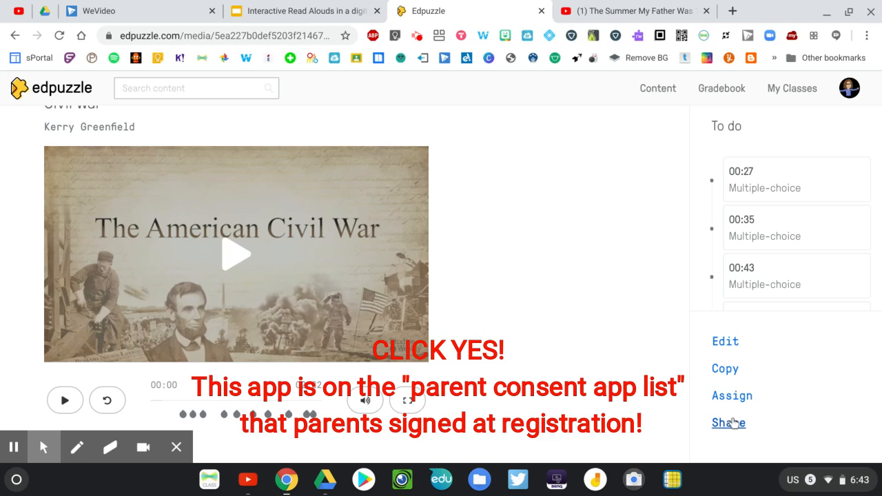
{"action": "left_click", "coordinate": [726, 369]}
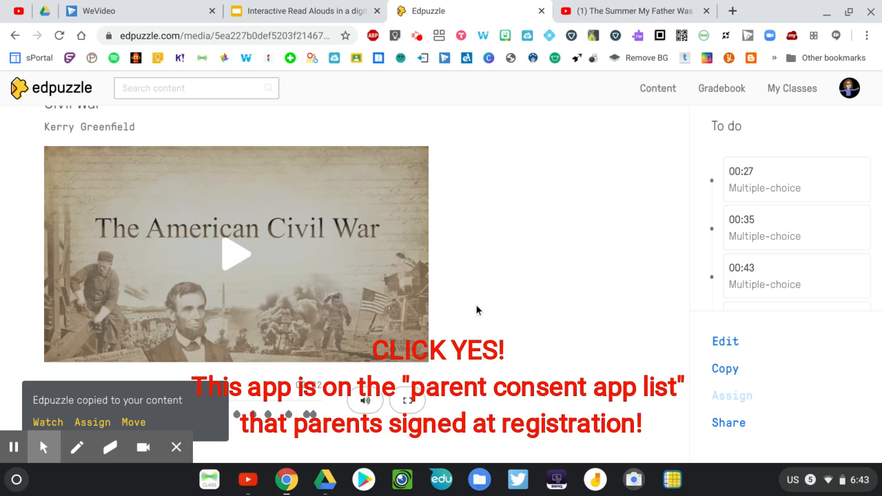
{"action": "scroll", "coordinate": [479, 309], "scroll_direction": "up", "scroll_amount": 1}
{"action": "scroll", "coordinate": [478, 310], "scroll_direction": "down", "scroll_amount": 3}
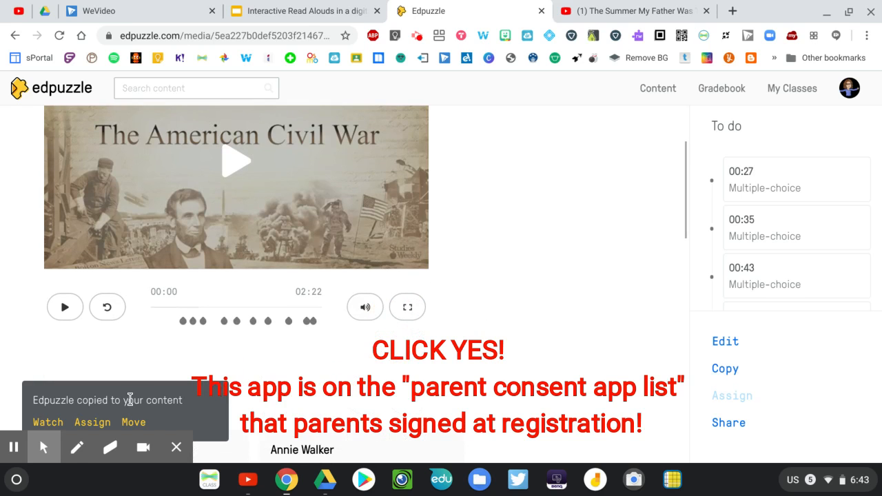
Step: Open the teacher's My Content library and locate the copied Civil War video
{"action": "left_click", "coordinate": [648, 87]}
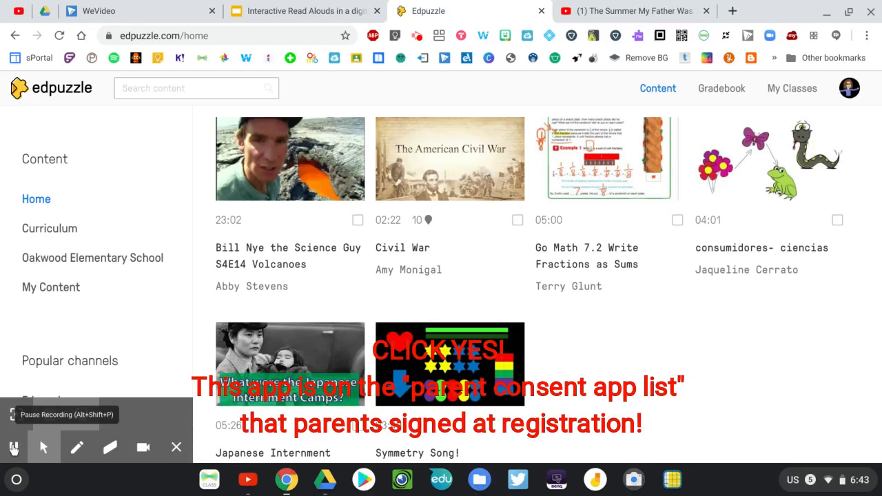
{"action": "left_click", "coordinate": [66, 287]}
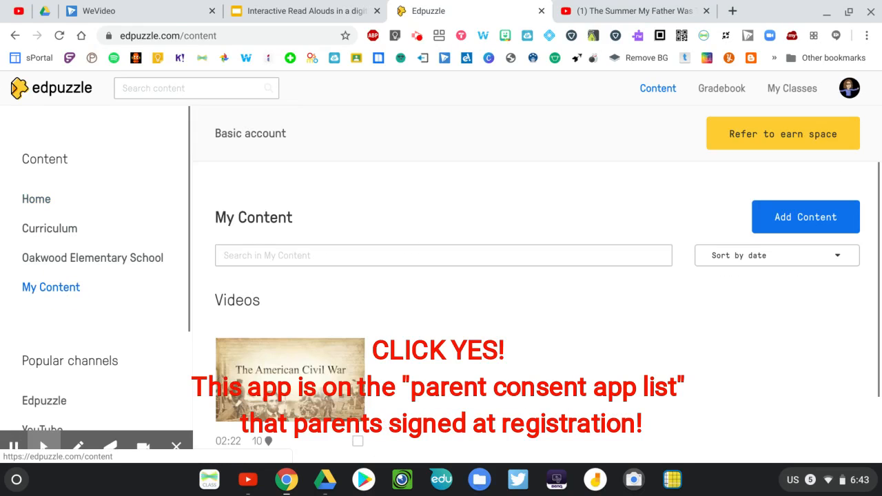
{"action": "scroll", "coordinate": [357, 318], "scroll_direction": "down", "scroll_amount": 2}
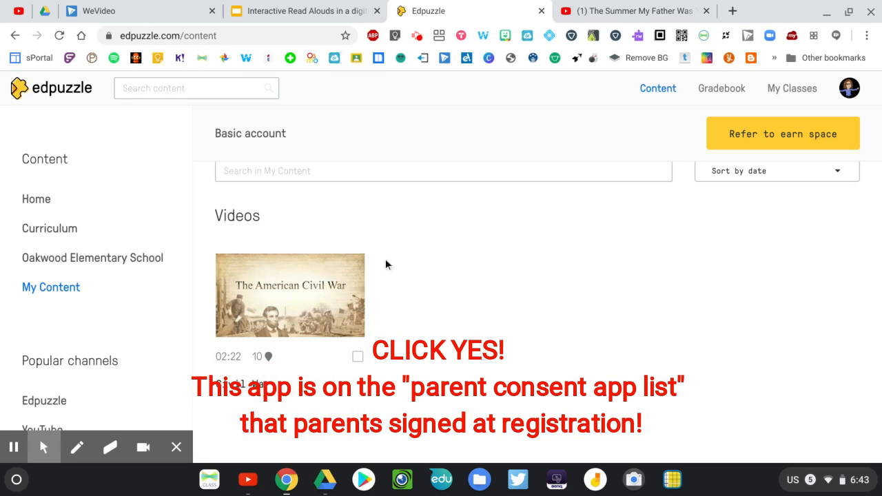
{"action": "scroll", "coordinate": [521, 285], "scroll_direction": "up", "scroll_amount": 2}
{"action": "scroll", "coordinate": [521, 284], "scroll_direction": "down", "scroll_amount": 3}
{"action": "scroll", "coordinate": [521, 284], "scroll_direction": "up", "scroll_amount": 2}
Step: Start an assignment of the Civil War video and choose the Practice Edpuzzle class with all students
{"action": "left_click", "coordinate": [360, 398]}
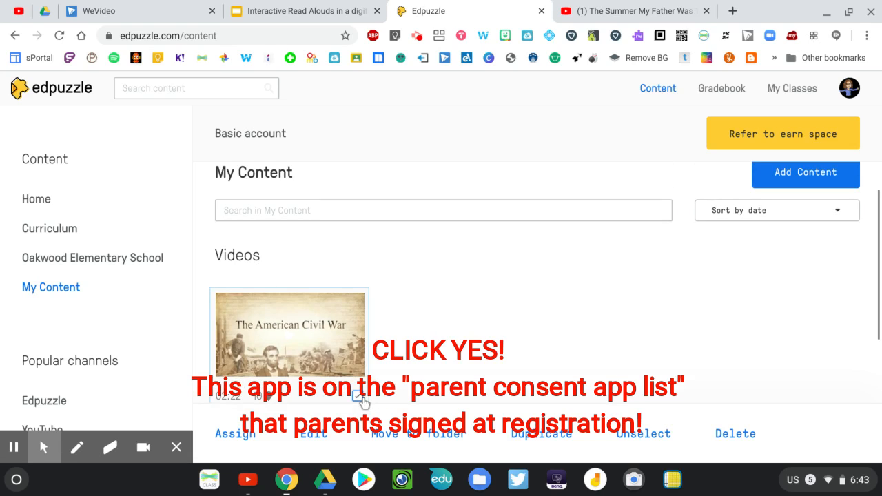
{"action": "scroll", "coordinate": [428, 345], "scroll_direction": "down", "scroll_amount": 2}
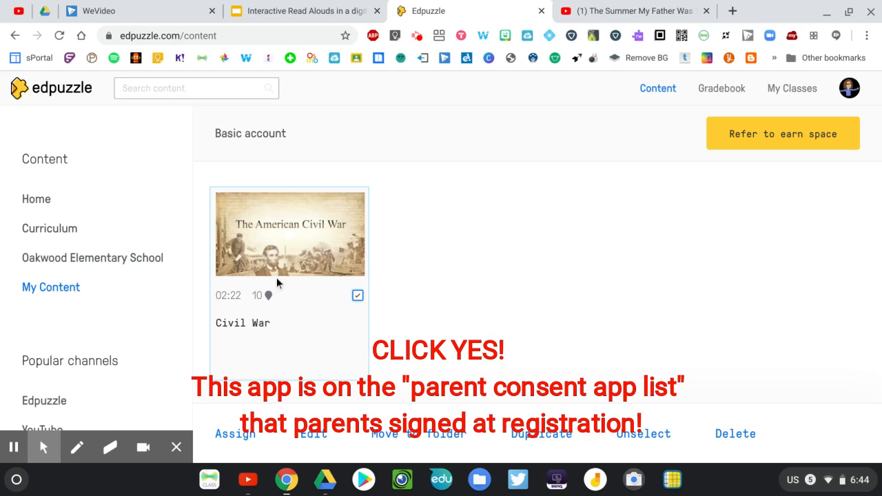
{"action": "left_click", "coordinate": [231, 434]}
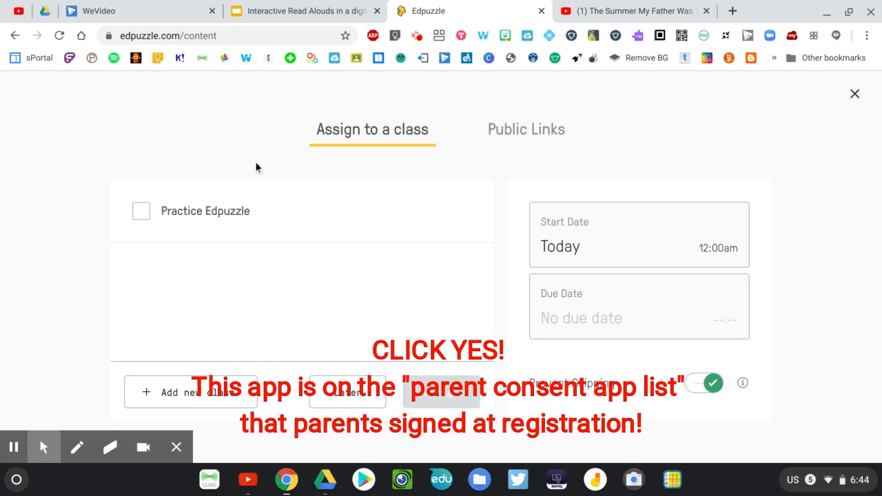
{"action": "left_click", "coordinate": [141, 211]}
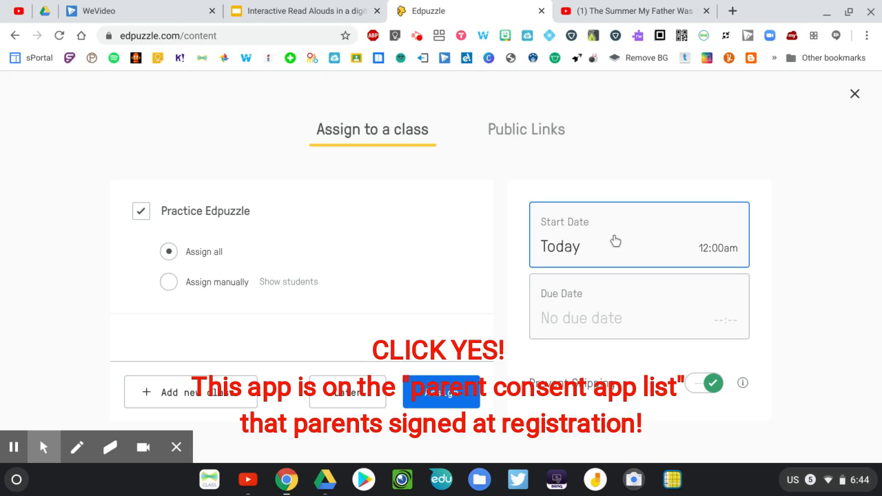
Step: Try May 3rd as the due date, but assign the video to the class with no due date
{"action": "left_click", "coordinate": [602, 316]}
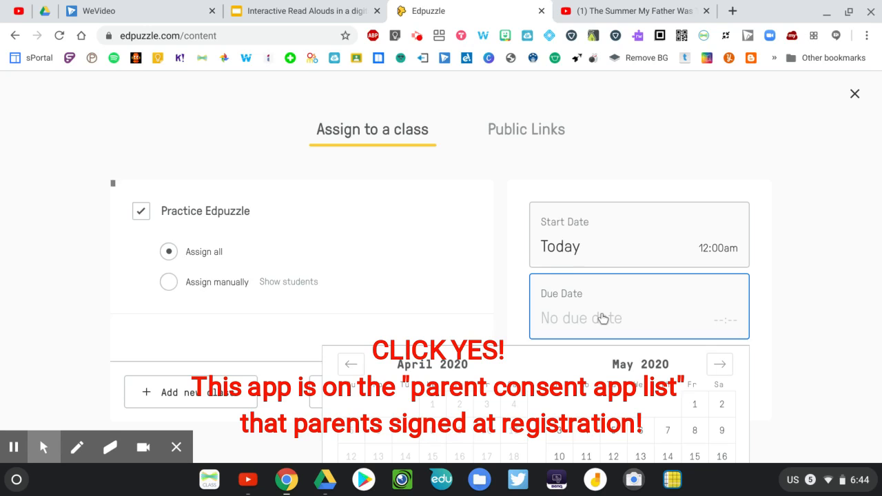
{"action": "scroll", "coordinate": [610, 368], "scroll_direction": "down", "scroll_amount": 2}
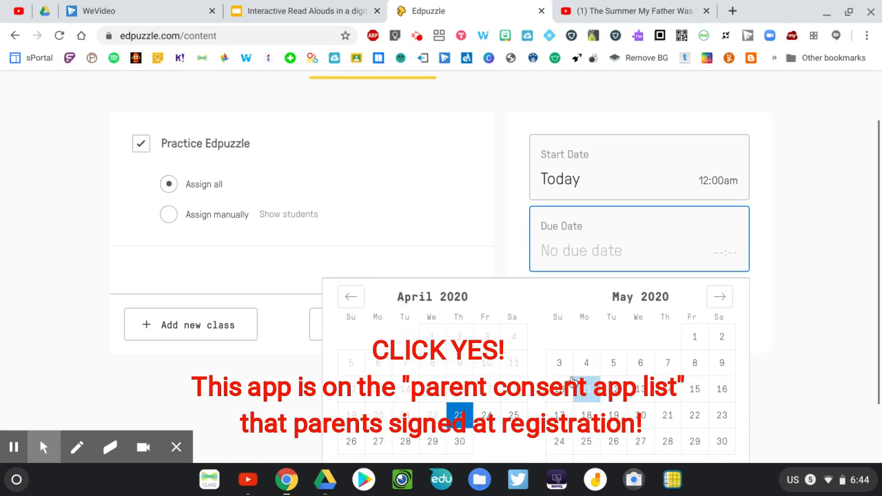
{"action": "left_click", "coordinate": [559, 363]}
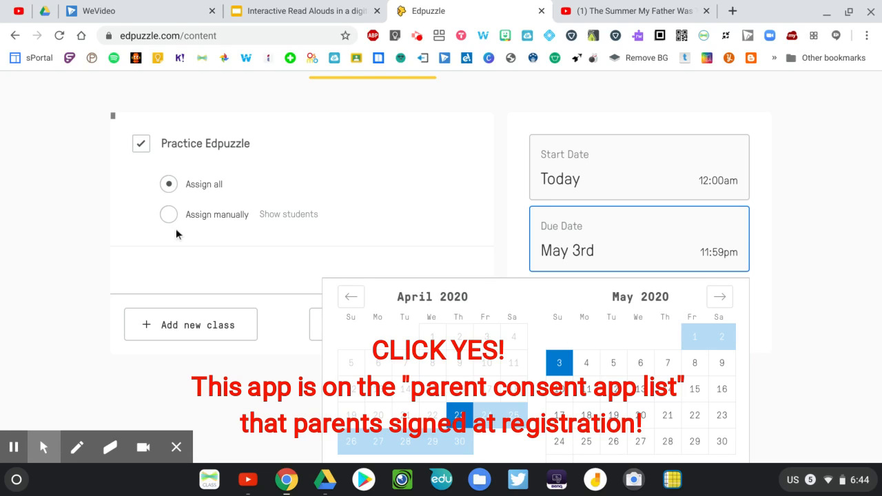
{"action": "left_click", "coordinate": [384, 233]}
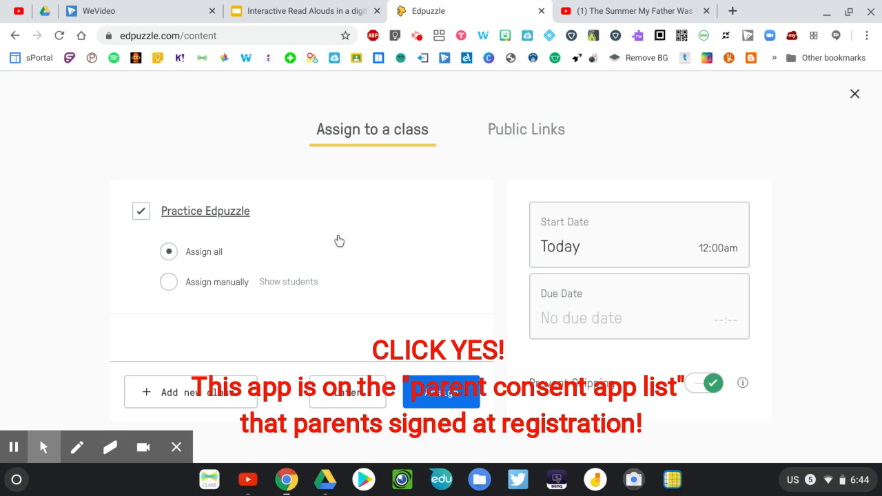
{"action": "left_click", "coordinate": [437, 393]}
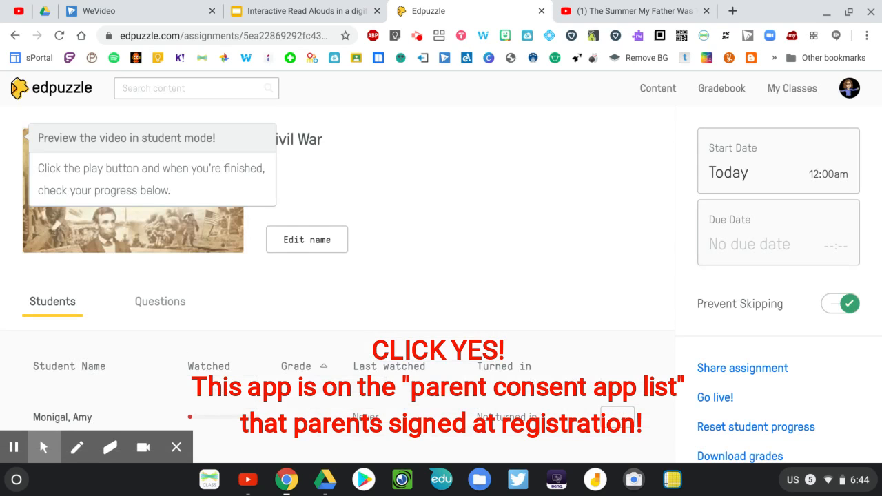
Step: Switch to the student's incognito window, reload the class page and view the assignments without a due date
{"action": "key", "text": "F5"}
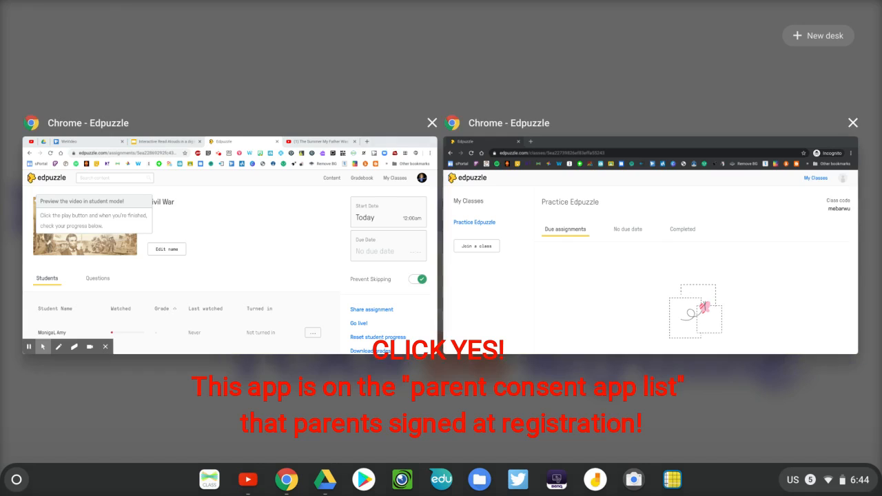
{"action": "left_click", "coordinate": [592, 140]}
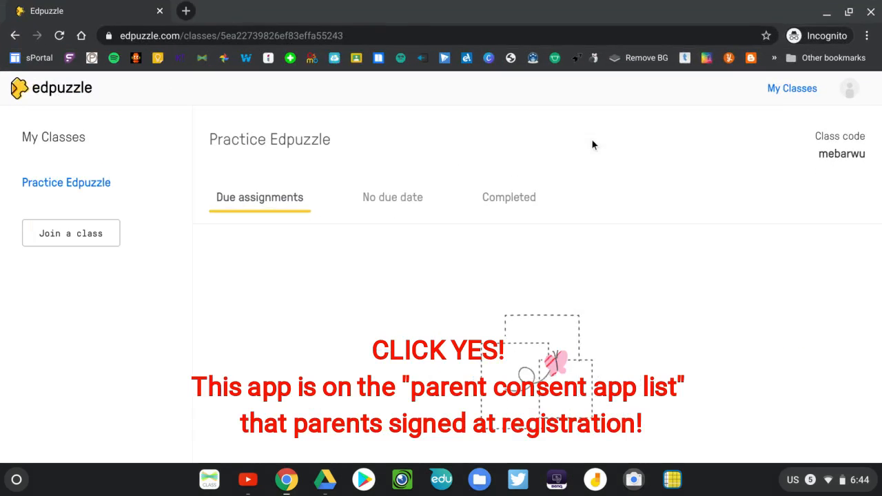
{"action": "left_click", "coordinate": [58, 39]}
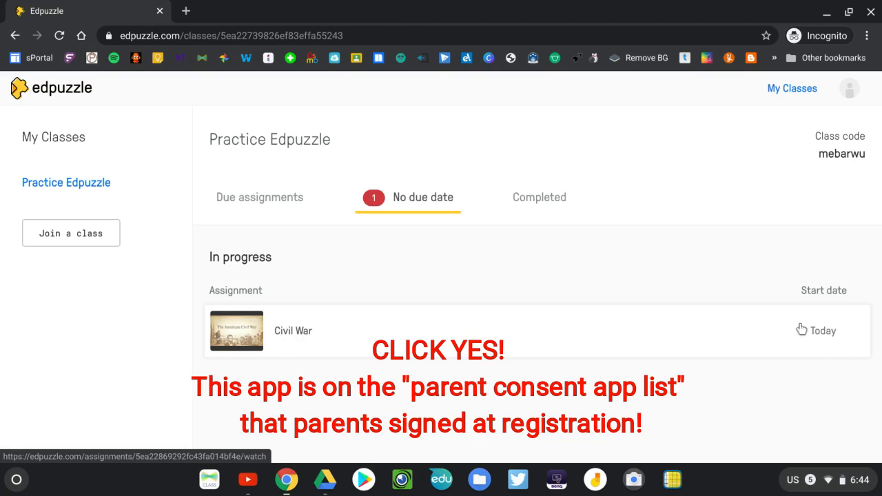
{"action": "left_click", "coordinate": [235, 200]}
{"action": "left_click", "coordinate": [408, 202]}
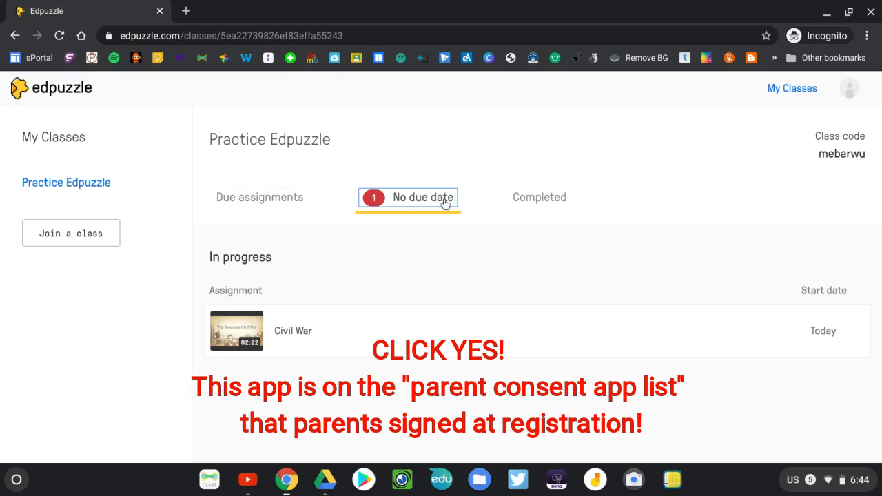
Step: Check the student's completed assignments and the ones without a due date, and switch back to the teacher's Edpuzzle window
{"action": "left_click", "coordinate": [530, 204]}
{"action": "left_click", "coordinate": [436, 209]}
{"action": "key", "text": "F5"}
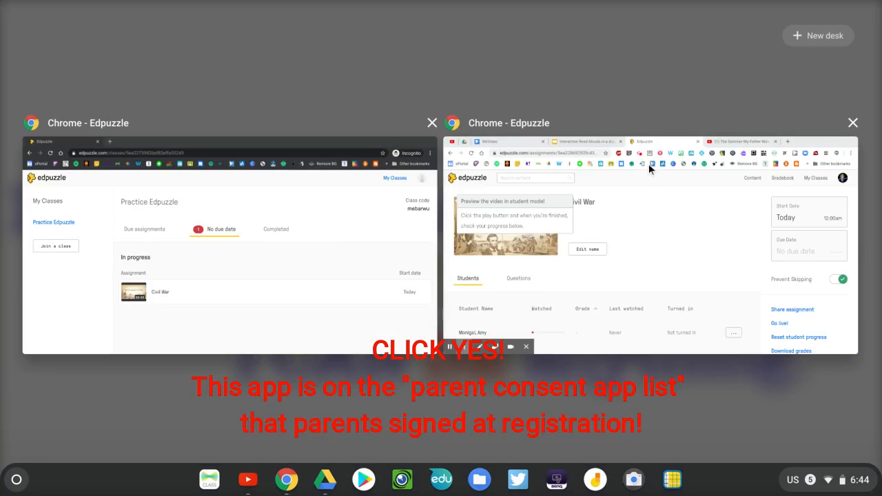
{"action": "left_click", "coordinate": [814, 143]}
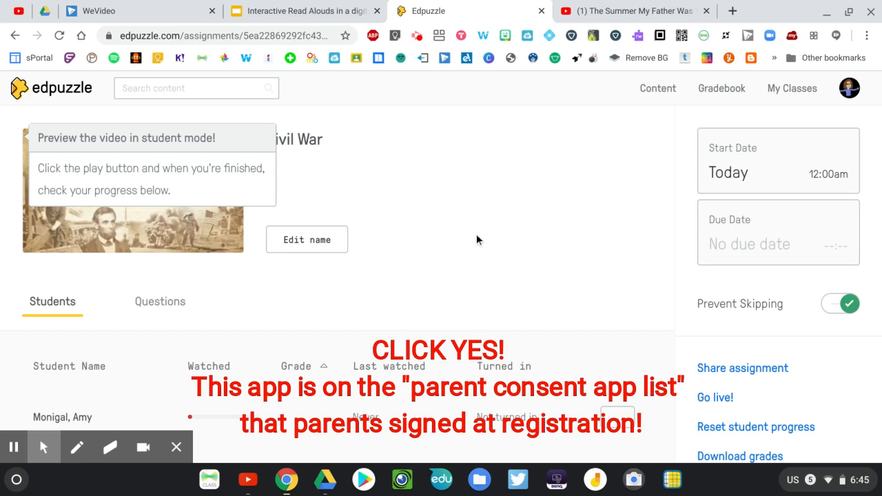
Step: Open the teacher's My Content library and start adding content by uploading a video
{"action": "left_click", "coordinate": [655, 90]}
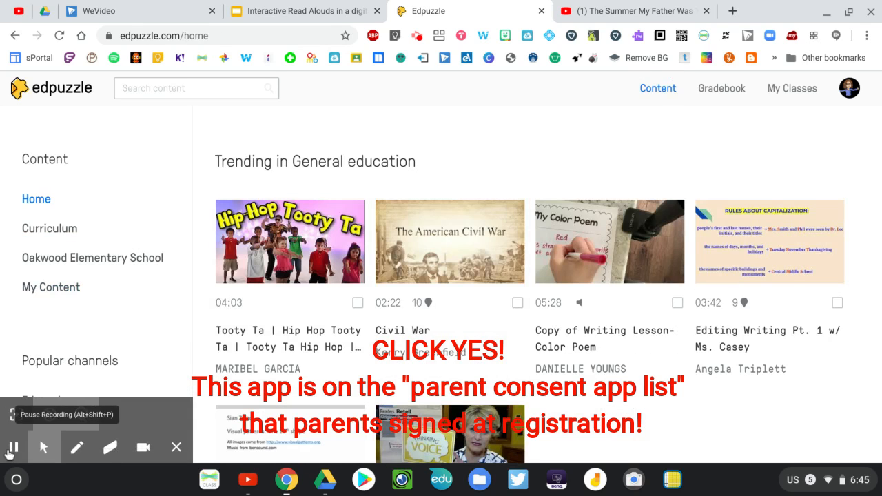
{"action": "left_click", "coordinate": [53, 288]}
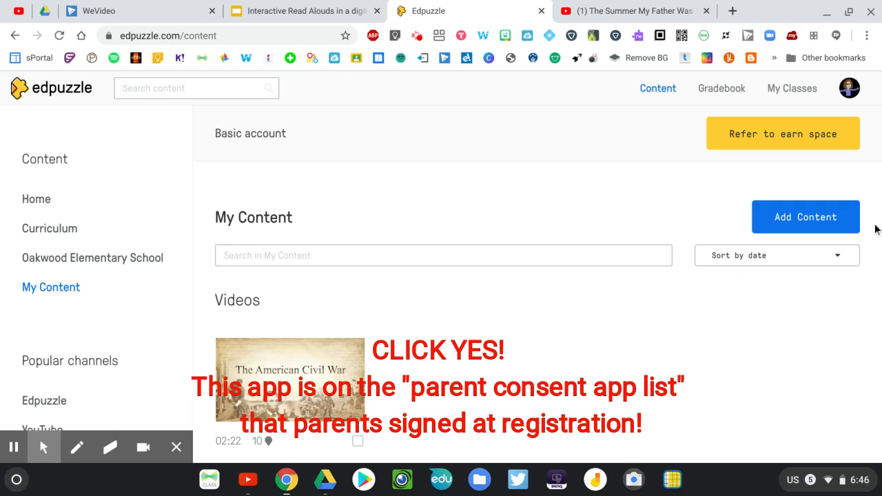
{"action": "left_click", "coordinate": [811, 221]}
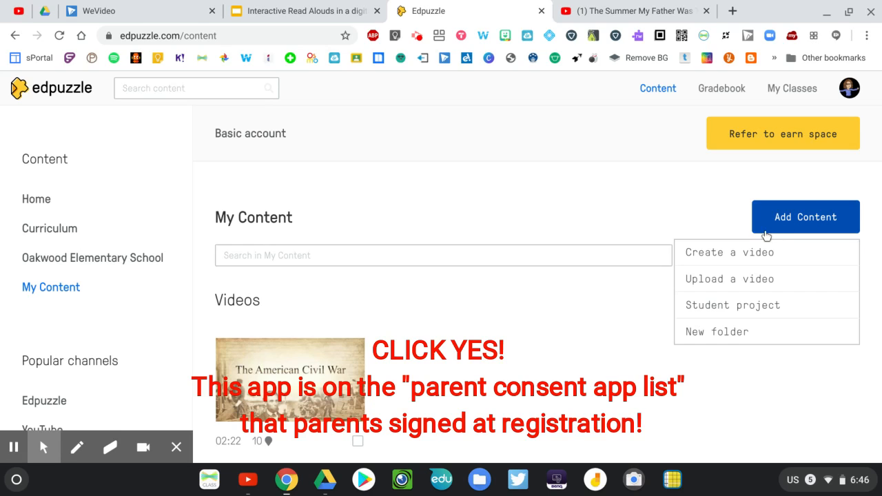
{"action": "left_click", "coordinate": [723, 281]}
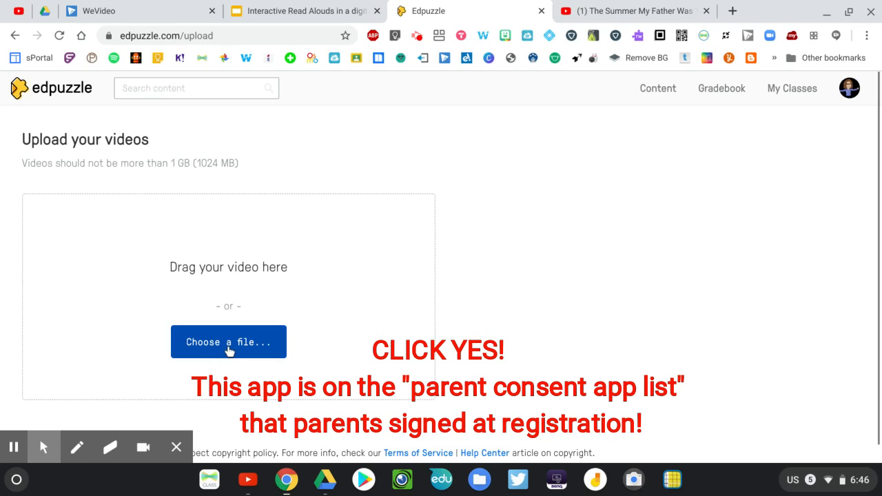
Step: Check the read-aloud in WeVideo, and upload Henrys Freedom Box.mp4 from the Downloads folder to Edpuzzle
{"action": "left_click", "coordinate": [128, 9]}
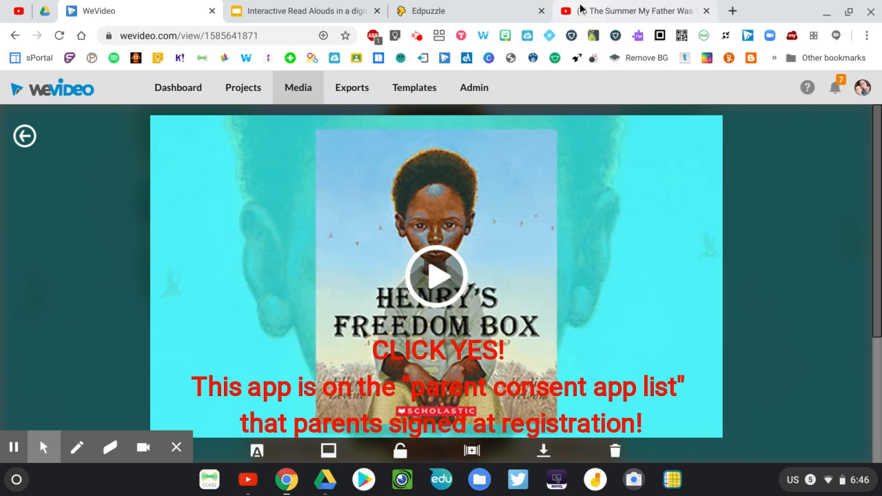
{"action": "left_click", "coordinate": [436, 10]}
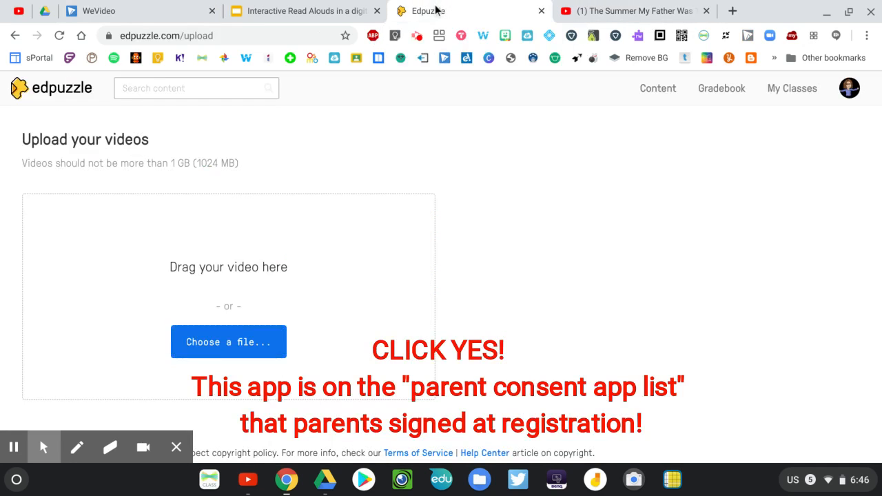
{"action": "left_click", "coordinate": [222, 351]}
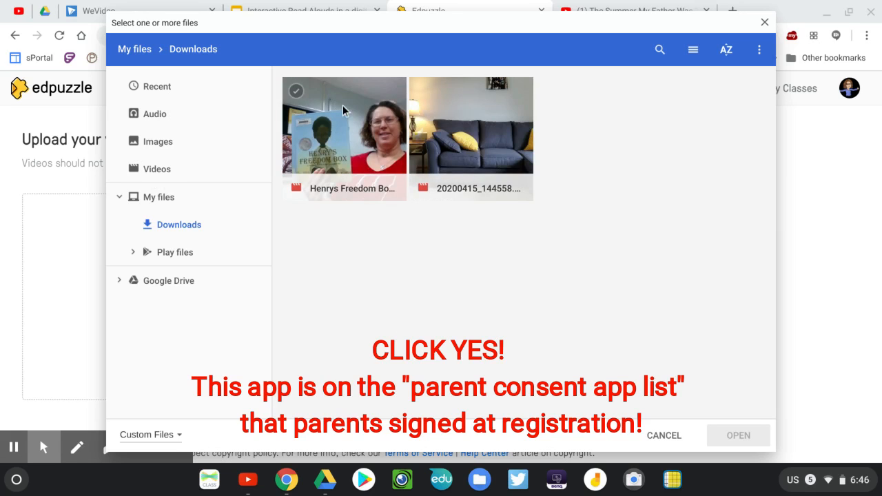
{"action": "left_click", "coordinate": [349, 144]}
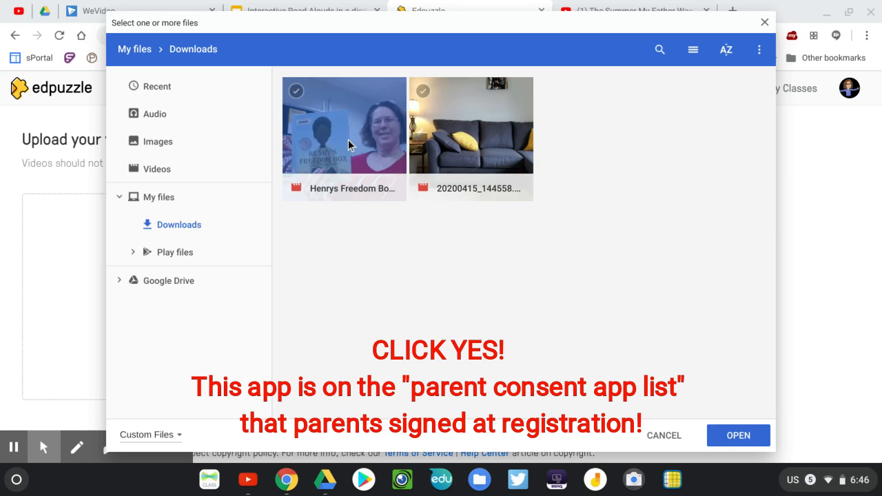
{"action": "left_click", "coordinate": [733, 436]}
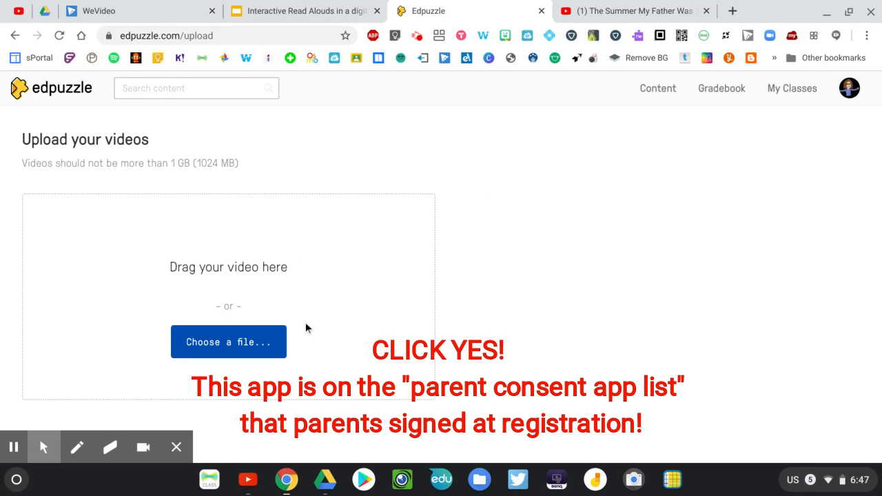
{"action": "scroll", "coordinate": [305, 324], "scroll_direction": "down", "scroll_amount": 2}
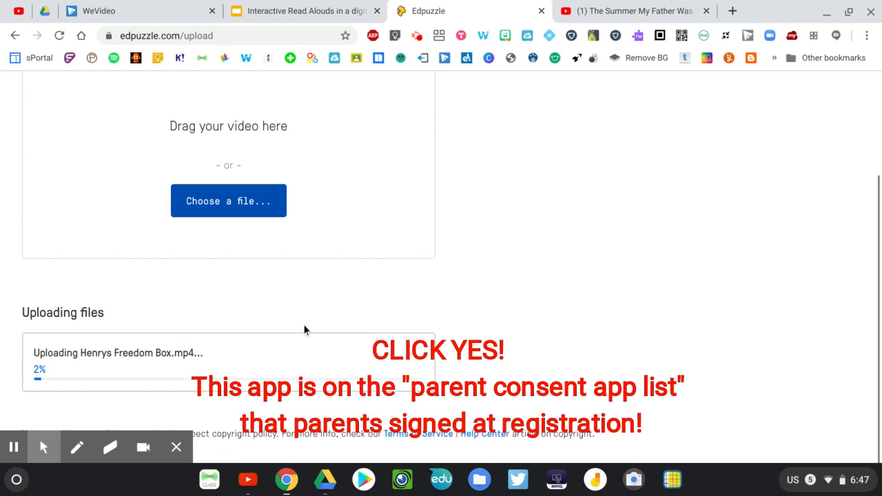
{"action": "left_click", "coordinate": [14, 448]}
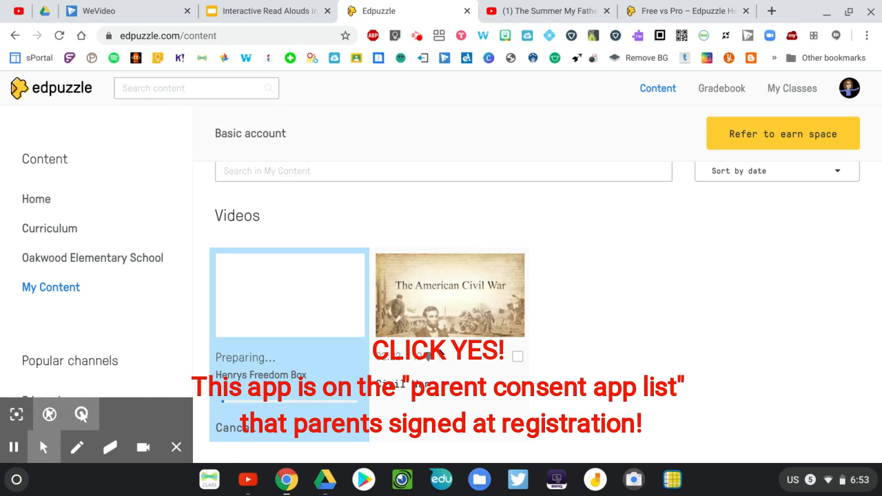
Step: Open the copied Civil War video and preview its first multiple-choice question, at 00:27 on the timeline
{"action": "left_click", "coordinate": [458, 339]}
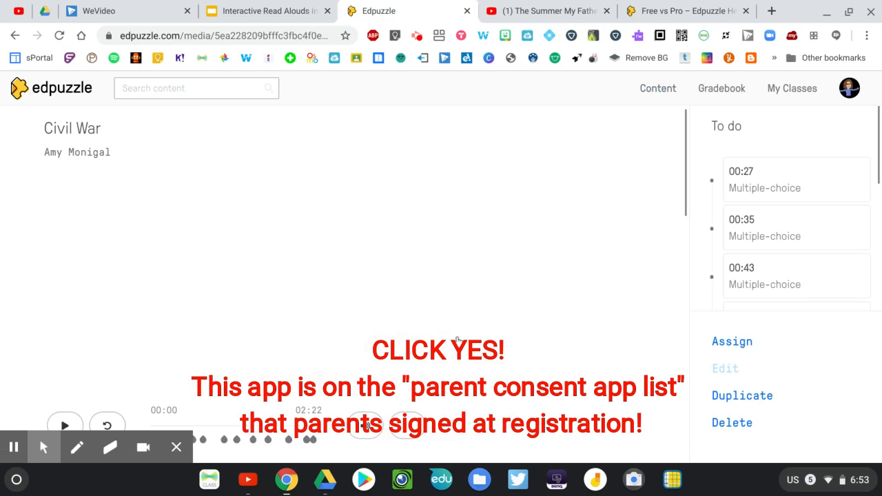
{"action": "scroll", "coordinate": [279, 398], "scroll_direction": "down", "scroll_amount": 3}
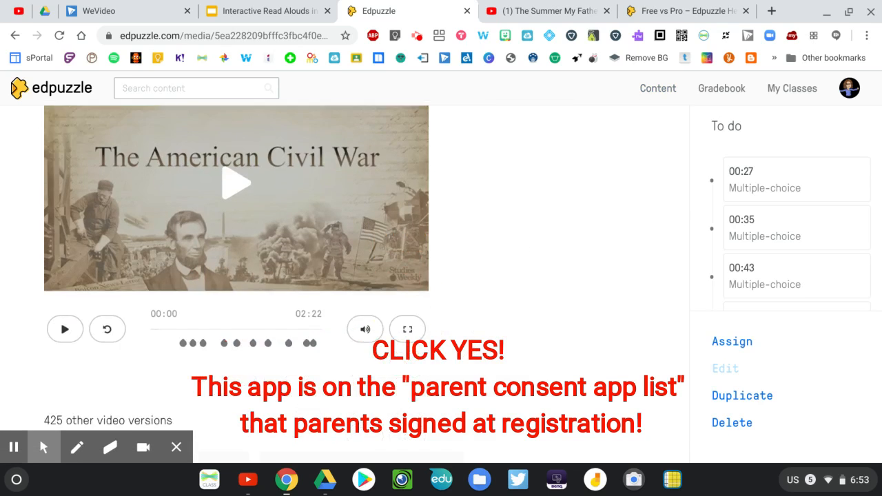
{"action": "scroll", "coordinate": [280, 399], "scroll_direction": "down", "scroll_amount": 1}
{"action": "scroll", "coordinate": [279, 399], "scroll_direction": "up", "scroll_amount": 3}
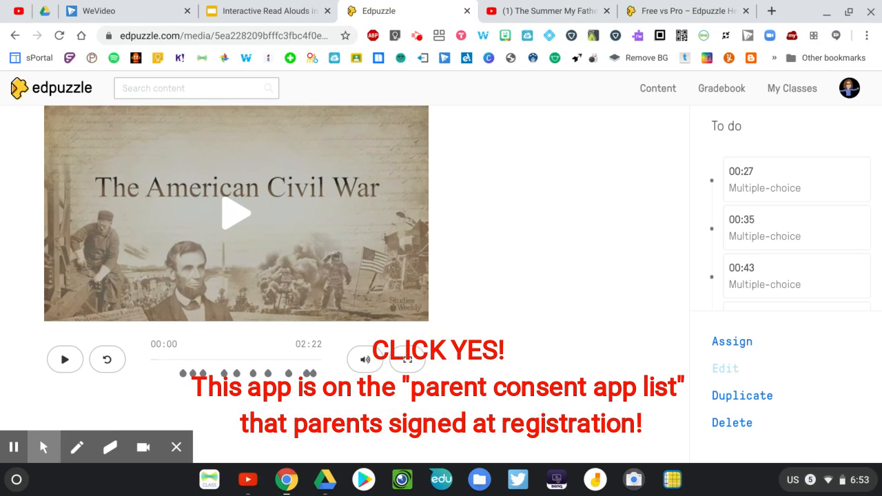
{"action": "left_click", "coordinate": [183, 373]}
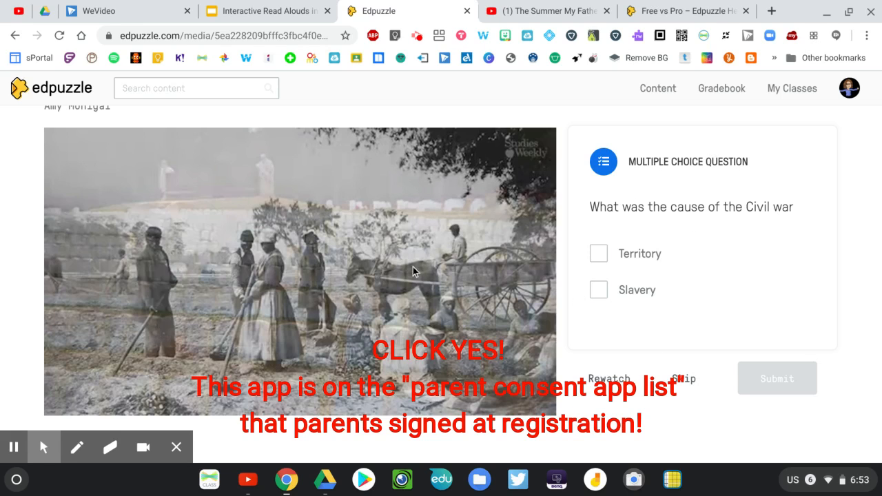
{"action": "scroll", "coordinate": [420, 270], "scroll_direction": "up", "scroll_amount": 1}
{"action": "scroll", "coordinate": [419, 269], "scroll_direction": "down", "scroll_amount": 1}
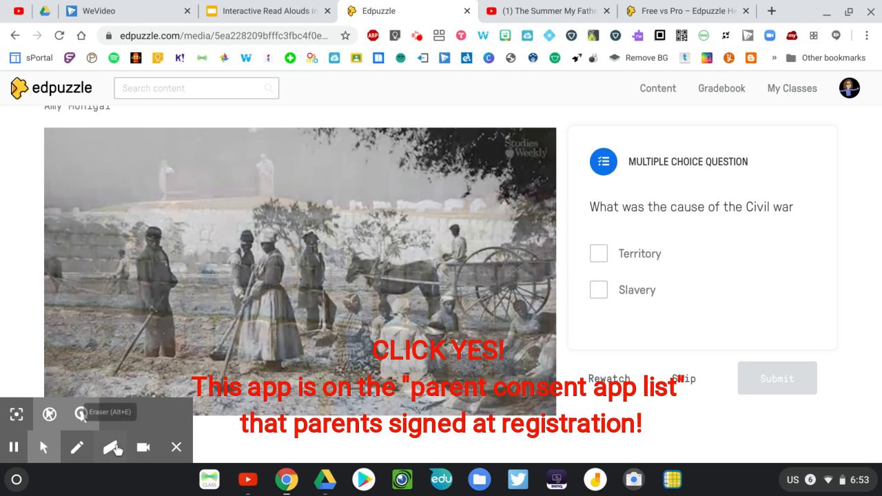
{"action": "left_click", "coordinate": [14, 449]}
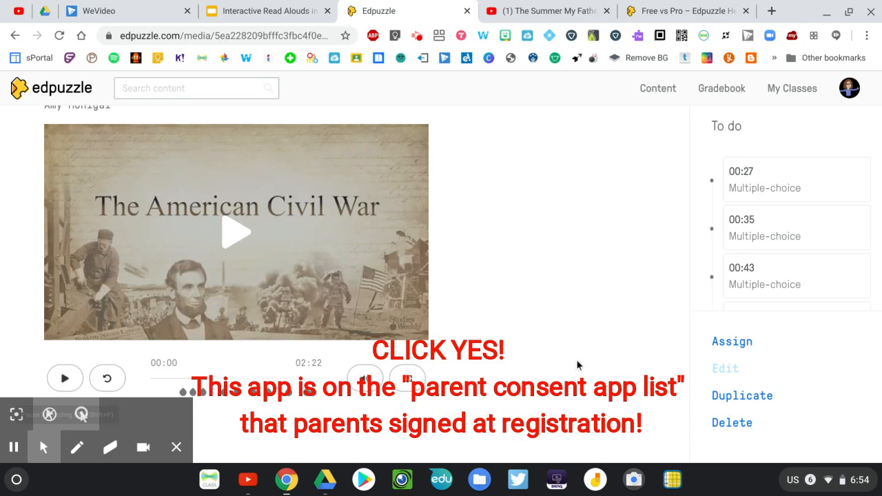
{"action": "mouse_move", "coordinate": [732, 367]}
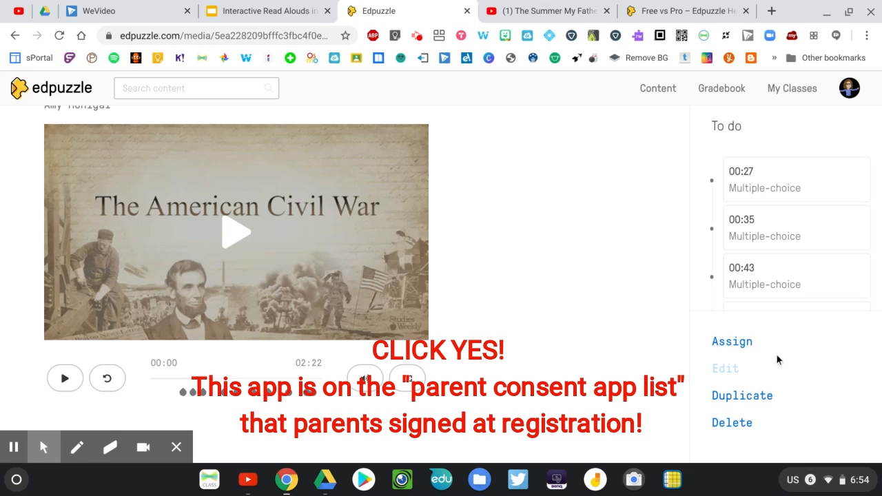
{"action": "mouse_move", "coordinate": [36, 450]}
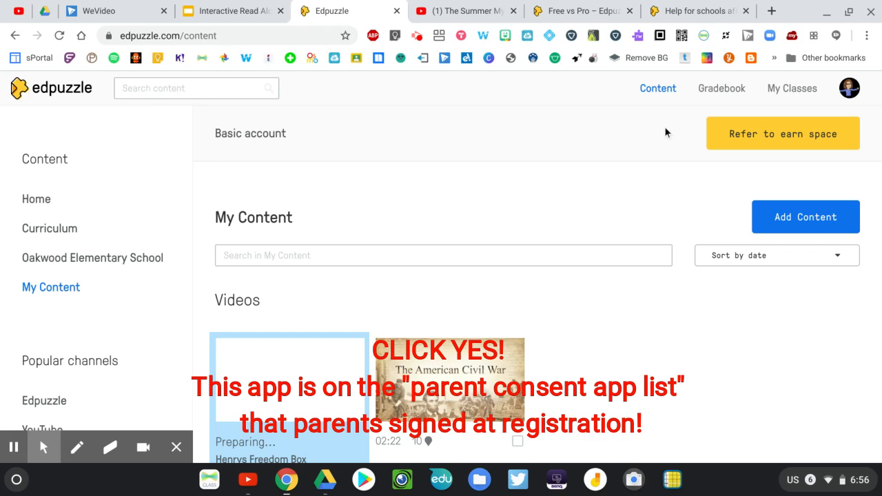
Step: Read the Edpuzzle Help Center article "Help for schools affected by Covid-19", including the steps for requesting access
{"action": "left_click", "coordinate": [696, 11]}
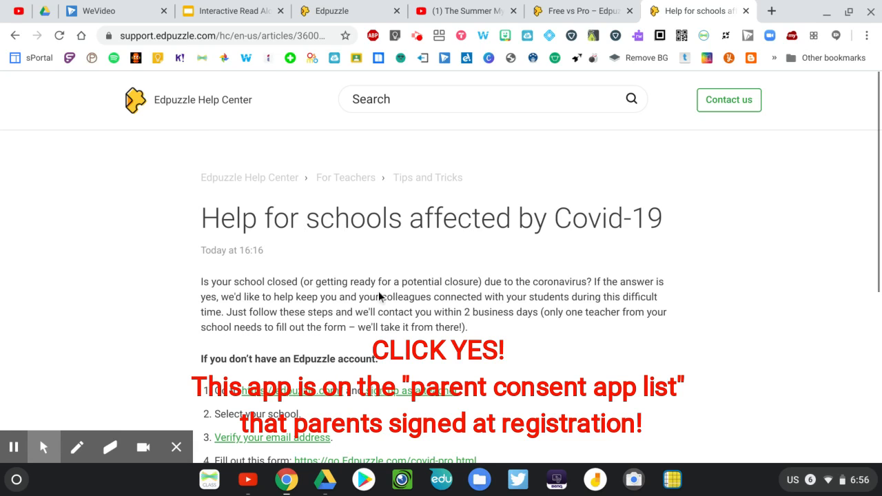
{"action": "scroll", "coordinate": [378, 291], "scroll_direction": "down", "scroll_amount": 3}
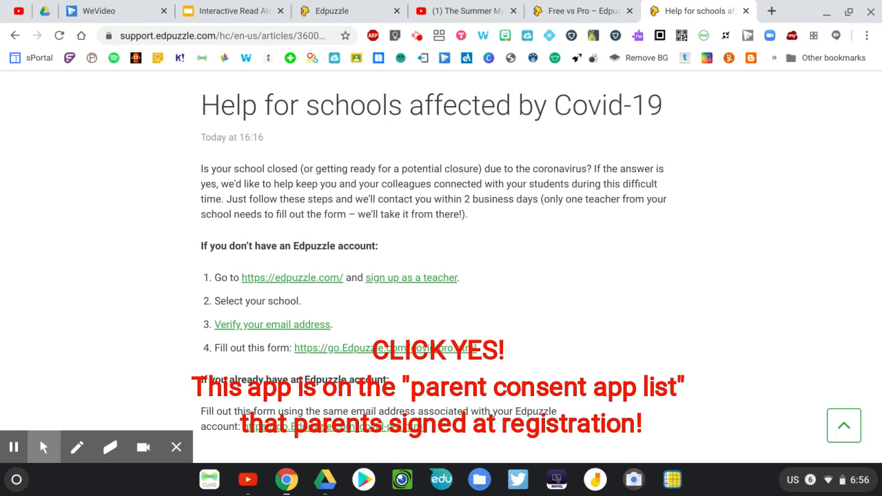
{"action": "scroll", "coordinate": [453, 328], "scroll_direction": "down", "scroll_amount": 2}
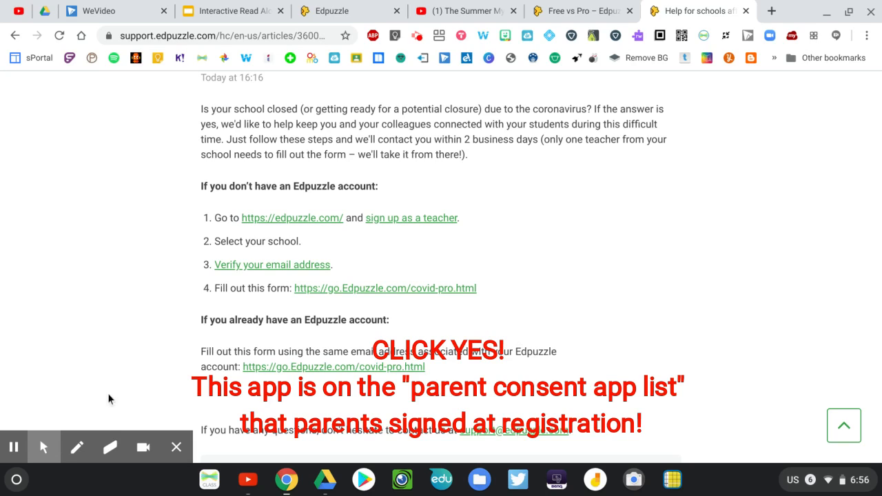
{"action": "left_click", "coordinate": [11, 449]}
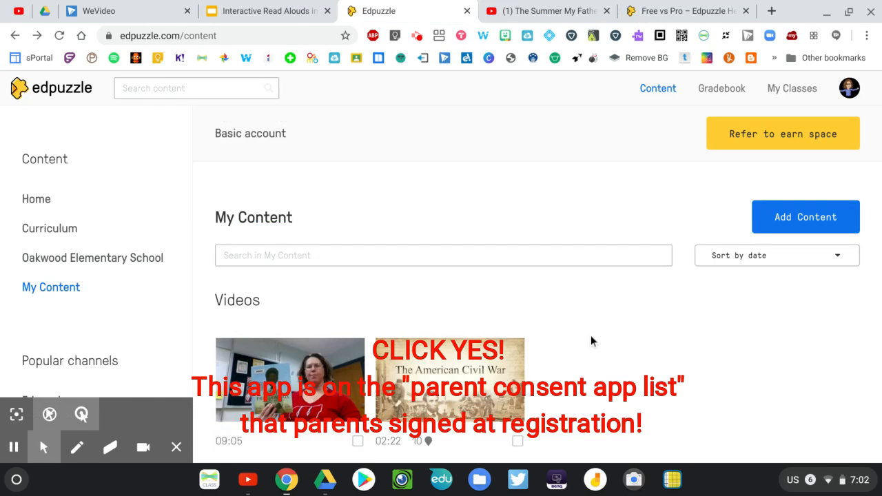
Step: Look over the uploaded Henrys Freedom Box video's page and its similar videos, and open the video for editing
{"action": "left_click", "coordinate": [325, 396]}
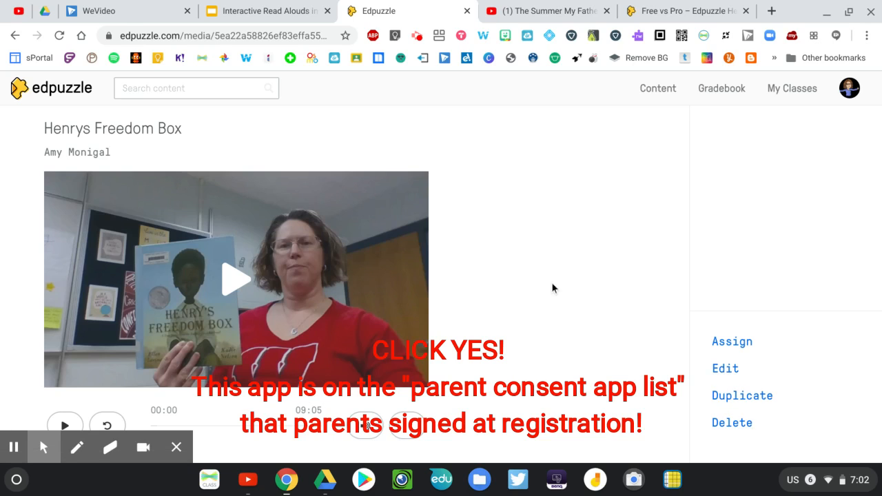
{"action": "scroll", "coordinate": [552, 287], "scroll_direction": "down", "scroll_amount": 5}
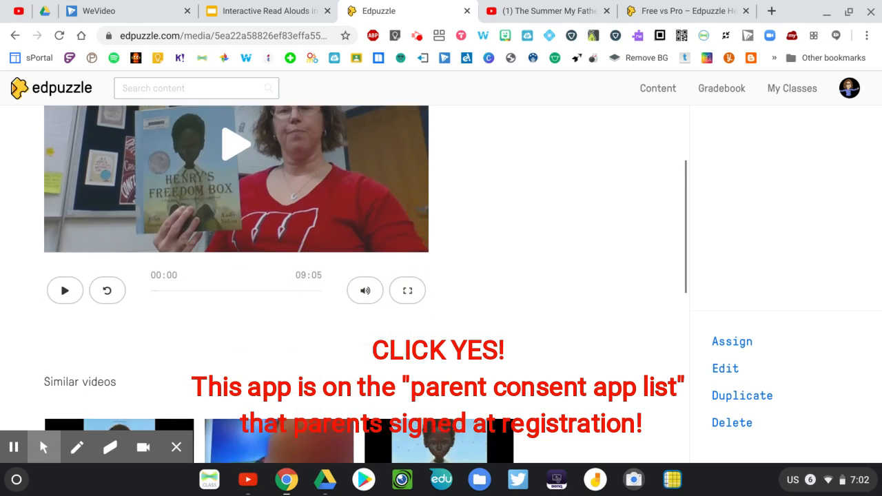
{"action": "scroll", "coordinate": [366, 305], "scroll_direction": "down", "scroll_amount": 3}
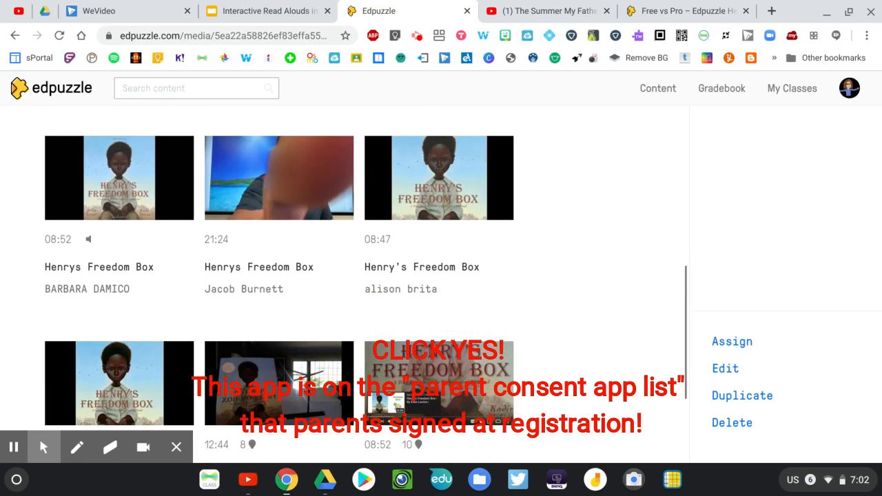
{"action": "scroll", "coordinate": [366, 284], "scroll_direction": "down", "scroll_amount": 1}
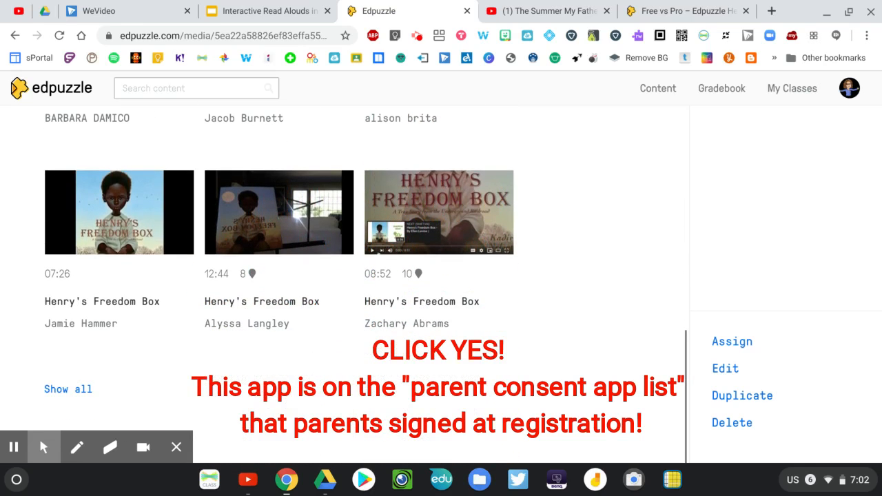
{"action": "scroll", "coordinate": [366, 284], "scroll_direction": "up", "scroll_amount": 1}
{"action": "scroll", "coordinate": [573, 161], "scroll_direction": "up", "scroll_amount": 3}
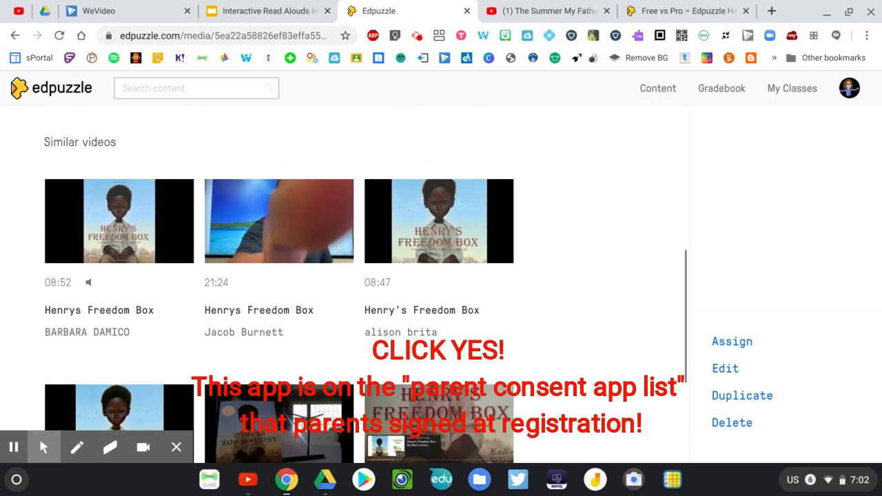
{"action": "scroll", "coordinate": [545, 255], "scroll_direction": "up", "scroll_amount": 2}
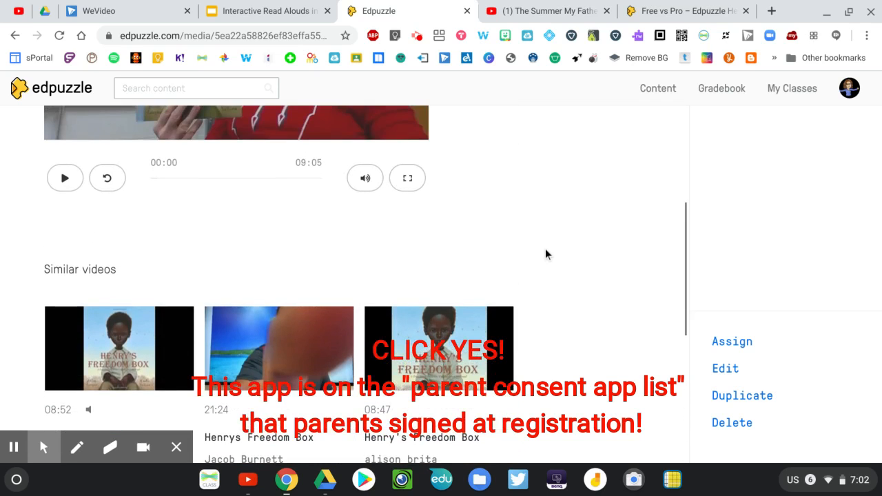
{"action": "scroll", "coordinate": [545, 255], "scroll_direction": "up", "scroll_amount": 4}
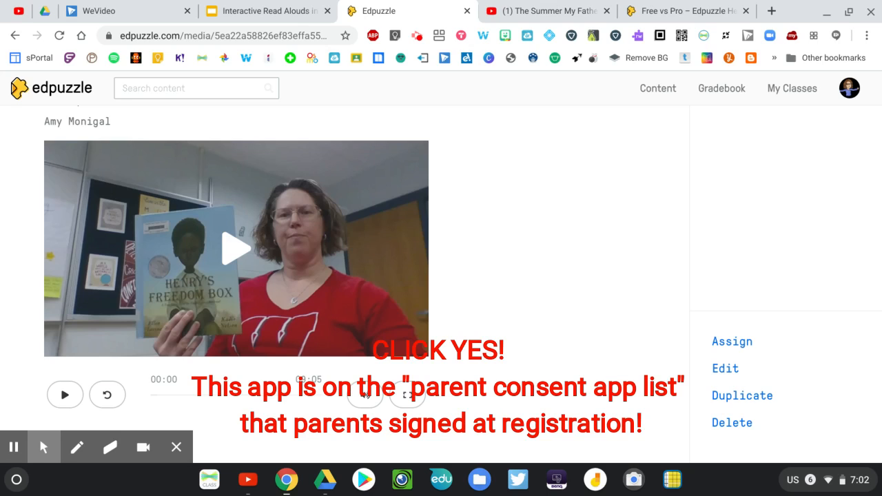
{"action": "scroll", "coordinate": [366, 284], "scroll_direction": "down", "scroll_amount": 8}
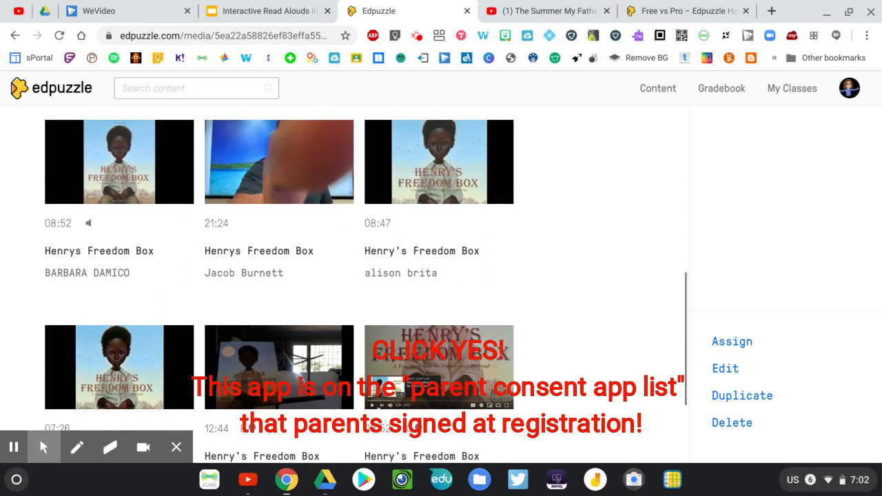
{"action": "scroll", "coordinate": [366, 284], "scroll_direction": "up", "scroll_amount": 8}
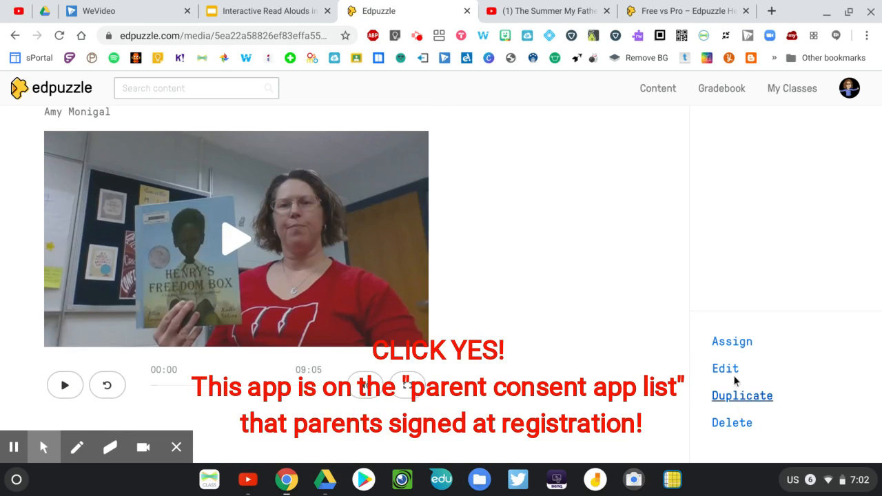
{"action": "left_click", "coordinate": [727, 369]}
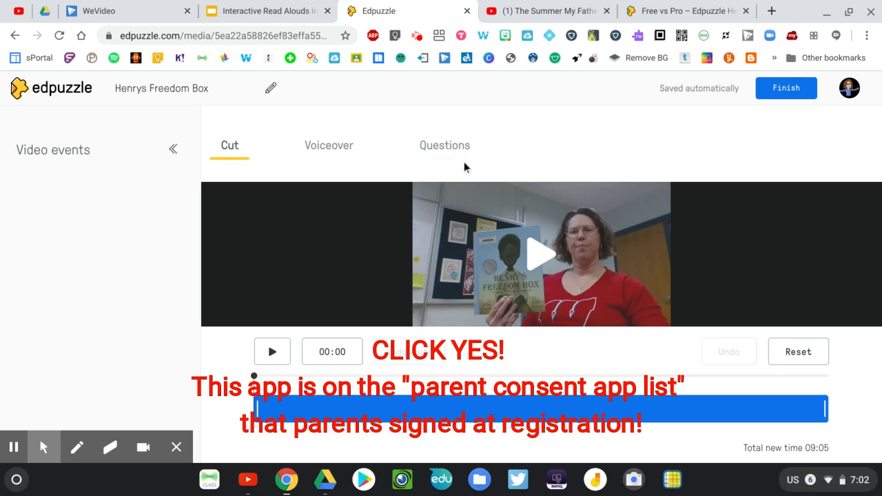
Step: Add an open-ended question at 01:19 of the video reading "How do you think Henry was feeling at this point in the story."
{"action": "left_click", "coordinate": [334, 400]}
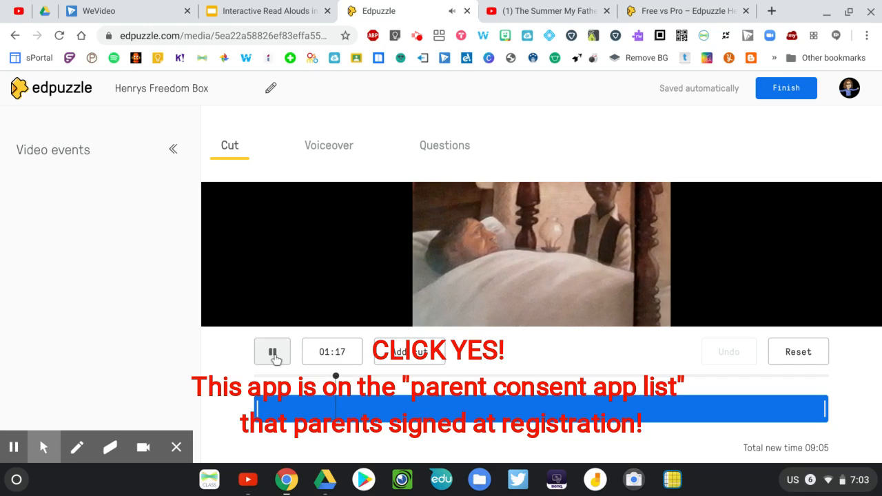
{"action": "left_click", "coordinate": [272, 352]}
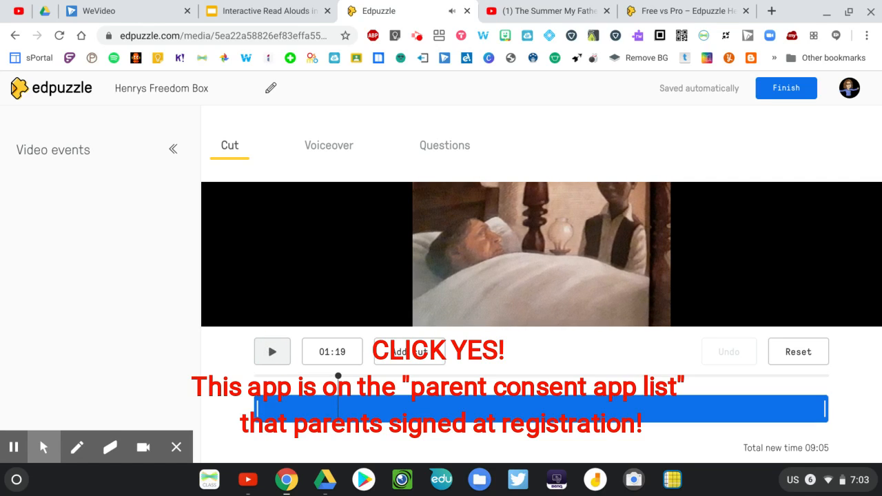
{"action": "left_click", "coordinate": [457, 146]}
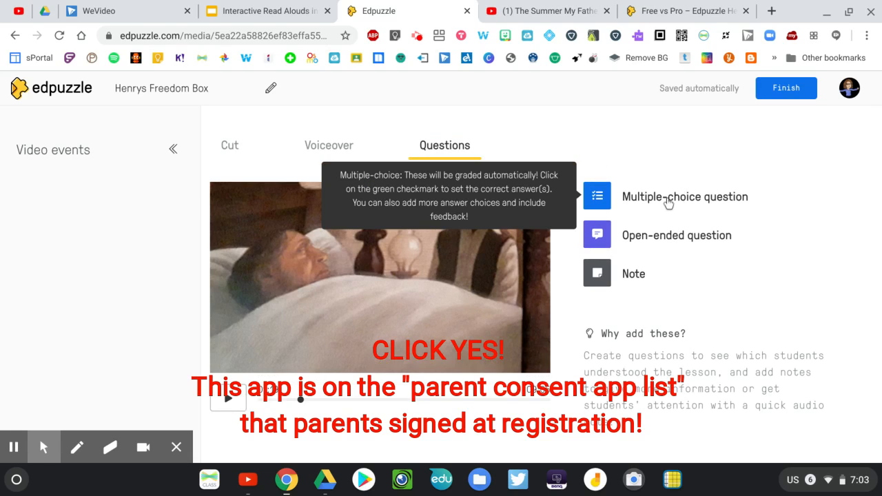
{"action": "left_click", "coordinate": [655, 238]}
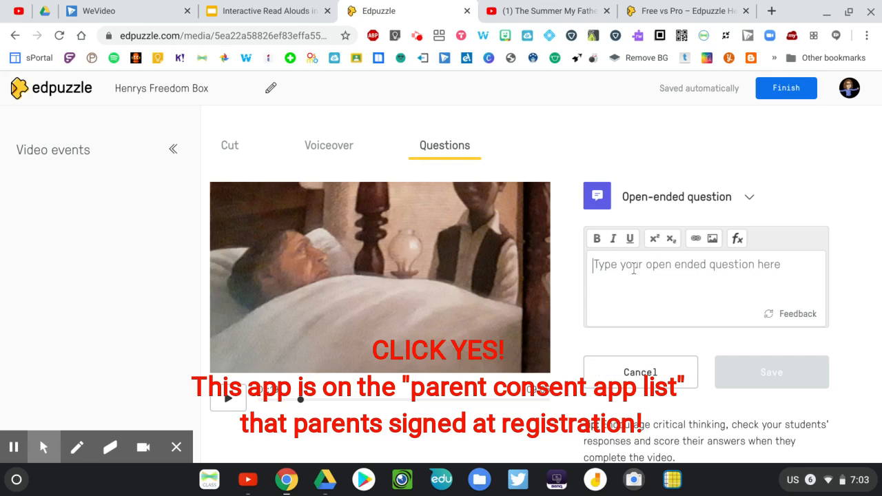
{"action": "type", "text": "How do you th"}
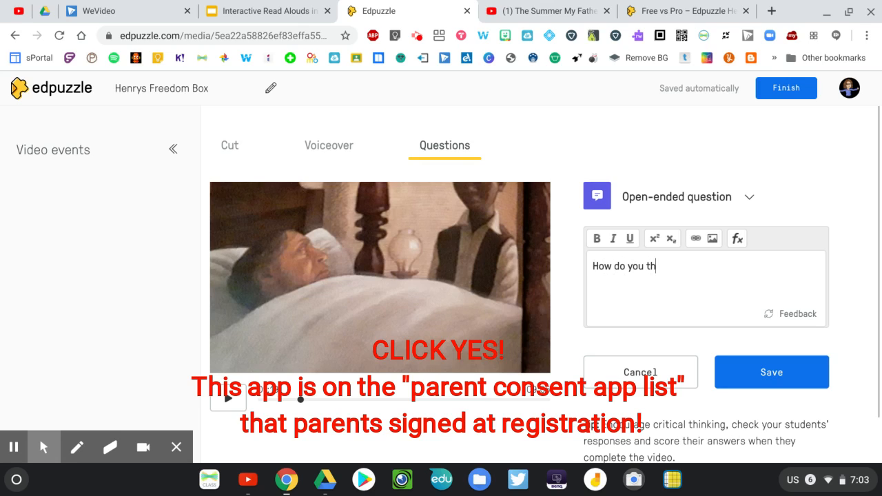
{"action": "type", "text": "ink Henre"}
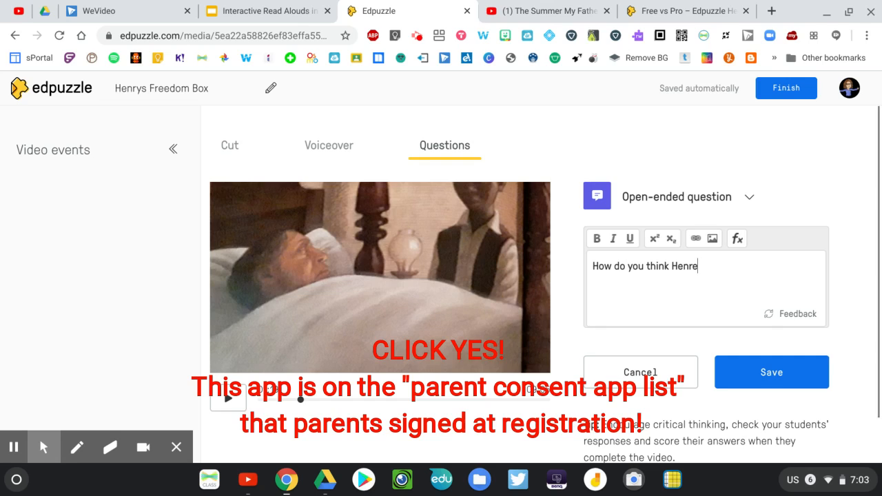
{"action": "key", "text": "BackSpace"}
{"action": "type", "text": "y was feeling at this point in t"}
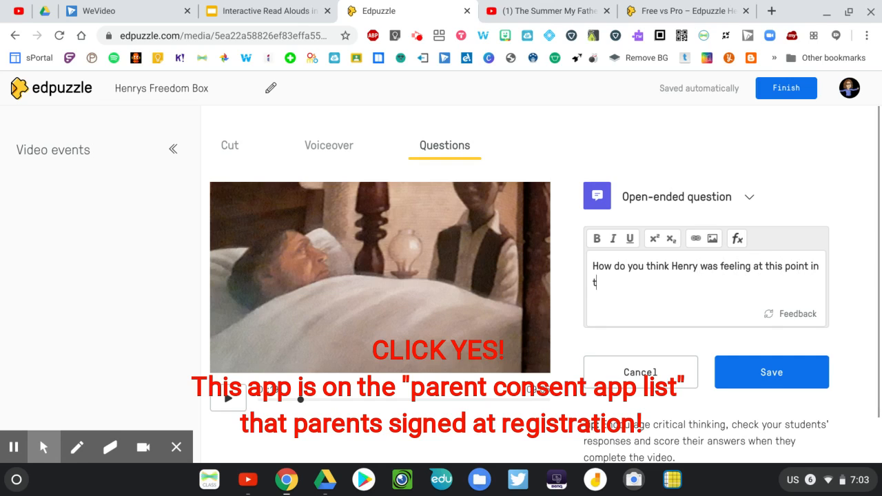
{"action": "type", "text": "he stroy"}
{"action": "key", "text": "BackSpace"}
{"action": "key", "text": "BackSpace"}
{"action": "key", "text": "BackSpace"}
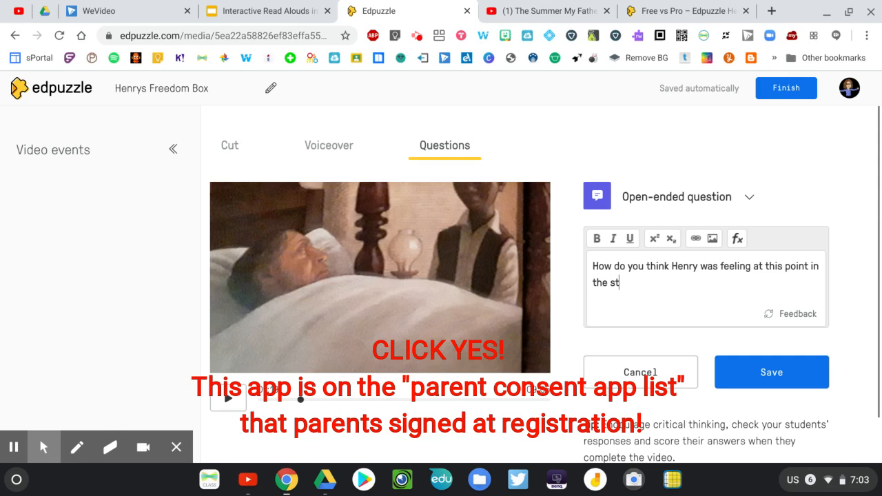
{"action": "type", "text": "ory."}
{"action": "left_click", "coordinate": [777, 378]}
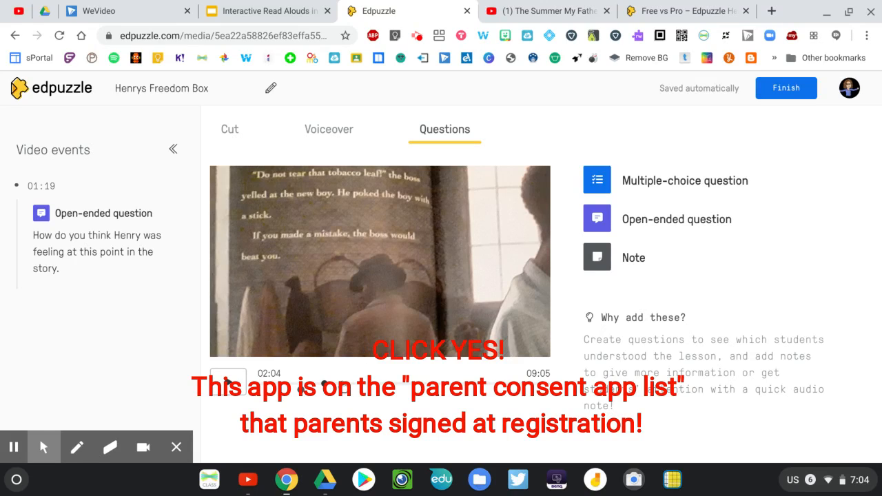
Step: Add an open-ended question at 02:30 reading "What do you think Henry will do next? Why? Give evidence from the story."
{"action": "left_click", "coordinate": [337, 385]}
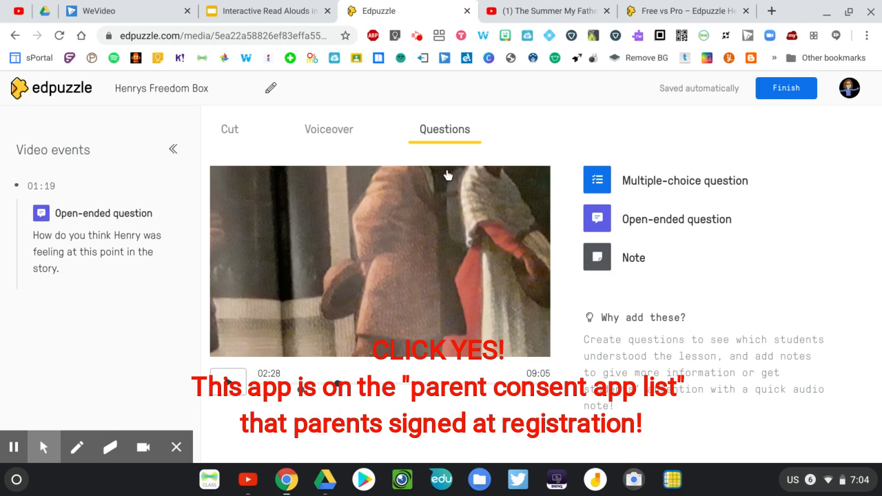
{"action": "left_click", "coordinate": [227, 381]}
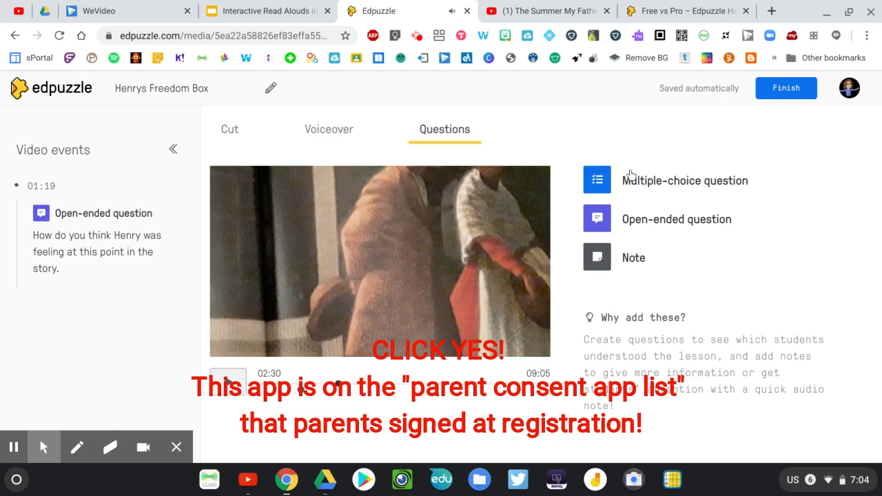
{"action": "left_click", "coordinate": [607, 181]}
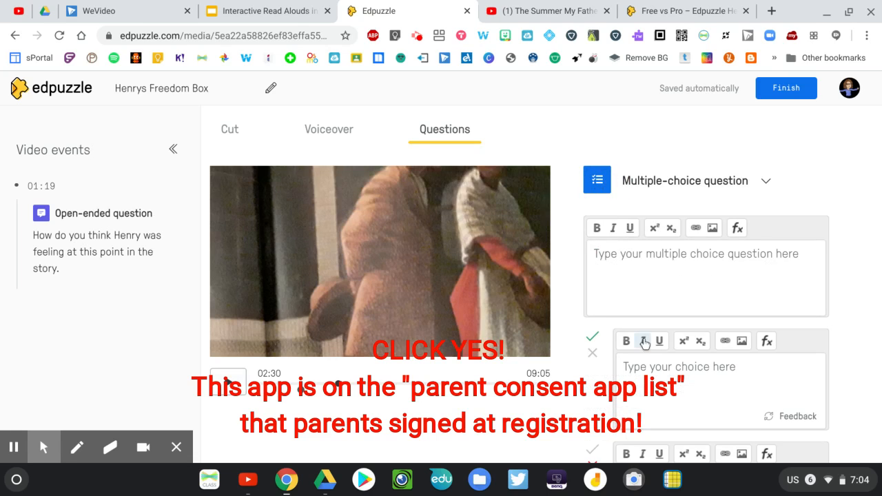
{"action": "left_click", "coordinate": [760, 185]}
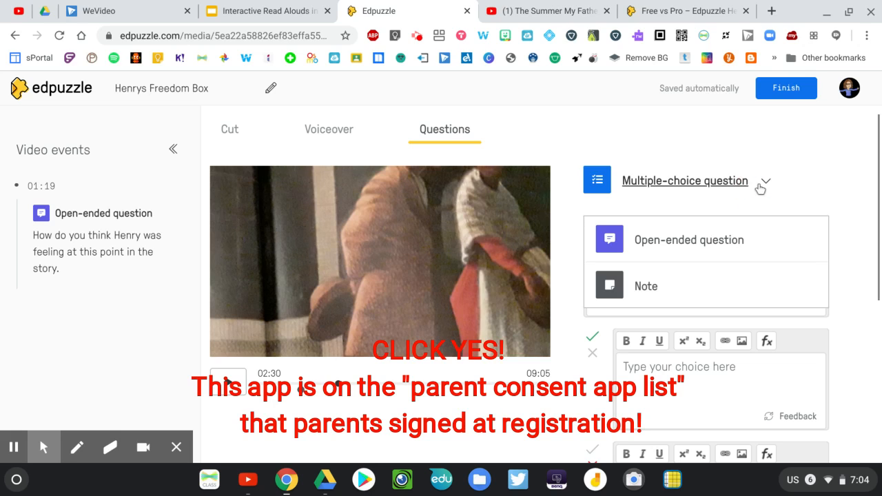
{"action": "left_click", "coordinate": [716, 235]}
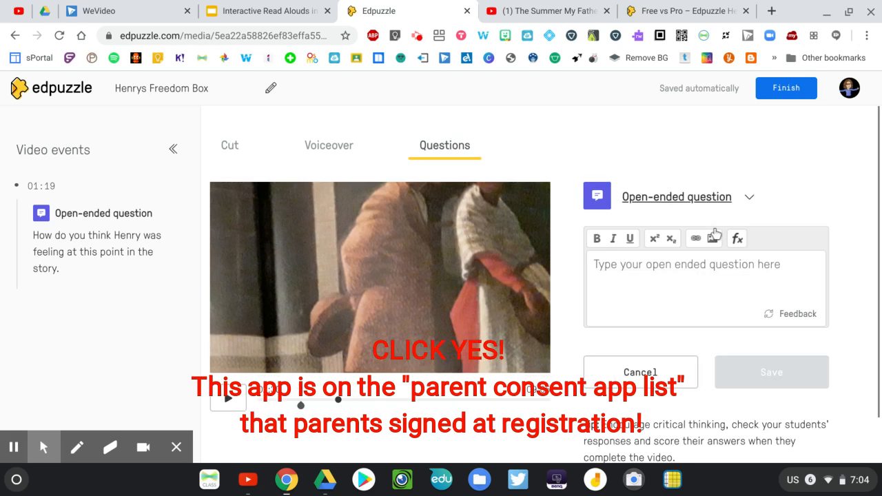
{"action": "left_click", "coordinate": [661, 268]}
{"action": "type", "text": "What do you think Henry will do next? Why? Give evidence from the story."}
{"action": "left_click", "coordinate": [759, 368]}
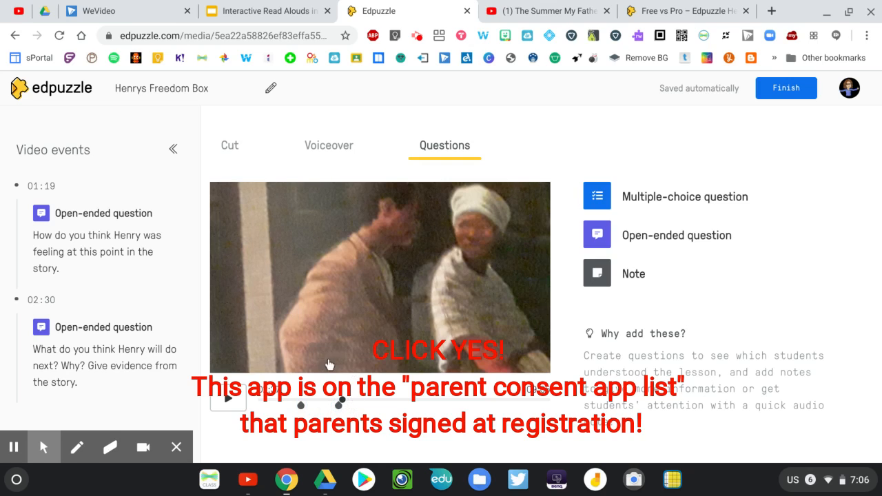
Step: Look over the voiceover recording and video cutting options for the read-aloud
{"action": "scroll", "coordinate": [347, 325], "scroll_direction": "down", "scroll_amount": 1}
{"action": "scroll", "coordinate": [347, 320], "scroll_direction": "up", "scroll_amount": 1}
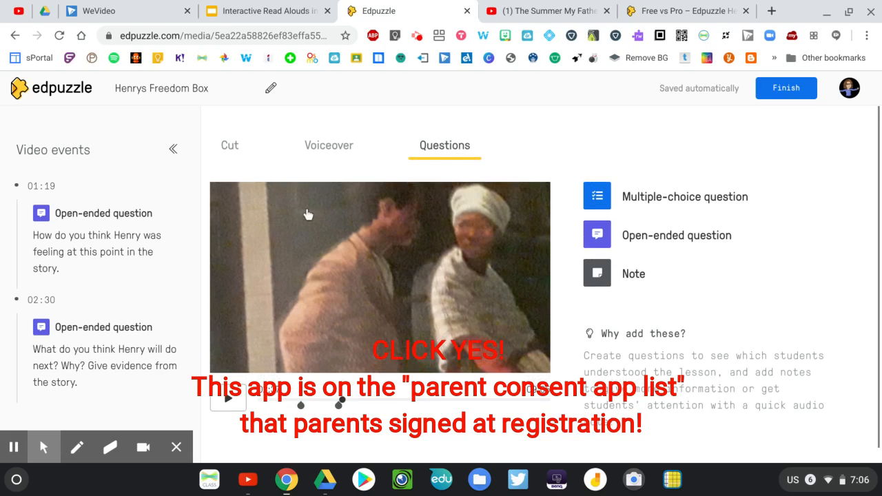
{"action": "left_click", "coordinate": [324, 152]}
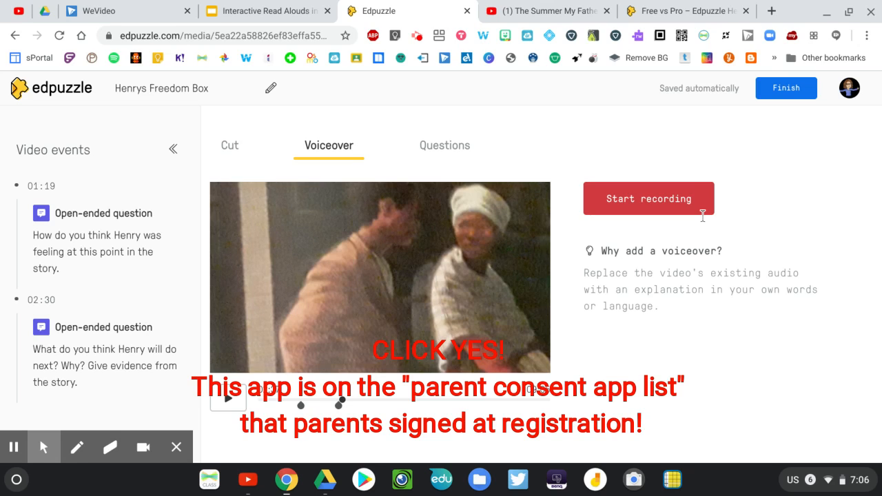
{"action": "left_click", "coordinate": [235, 153]}
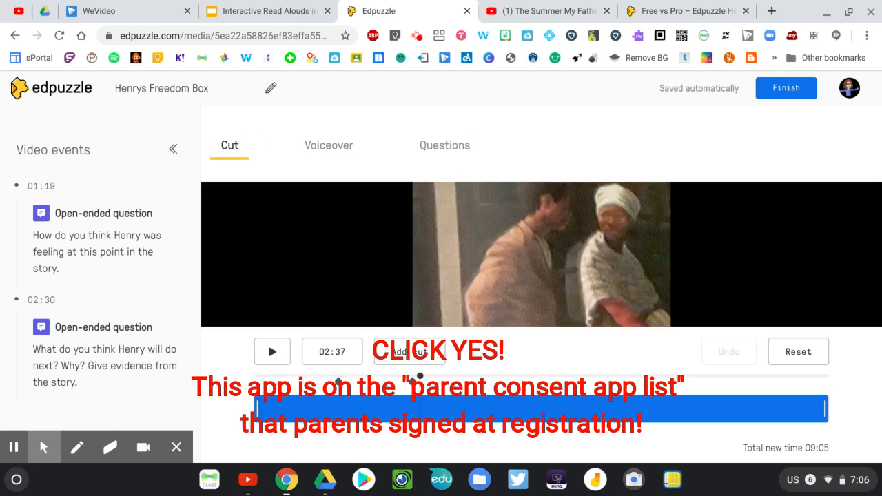
{"action": "scroll", "coordinate": [405, 315], "scroll_direction": "down", "scroll_amount": 2}
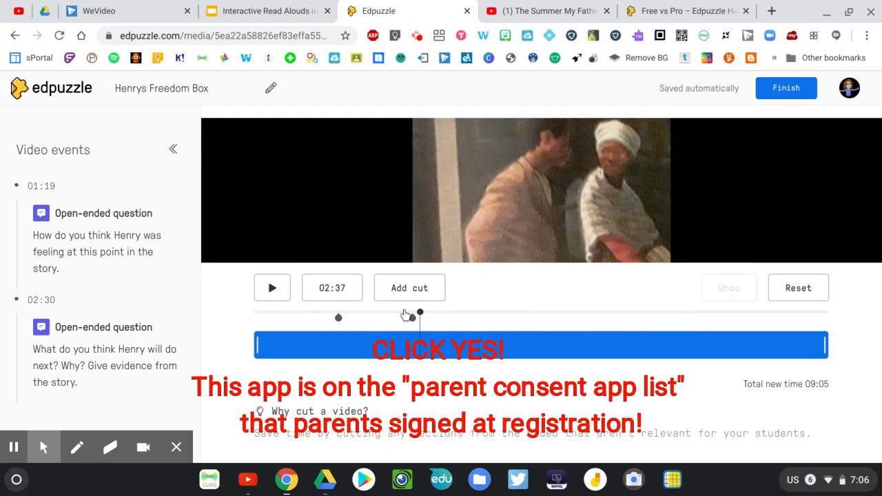
{"action": "scroll", "coordinate": [593, 362], "scroll_direction": "up", "scroll_amount": 2}
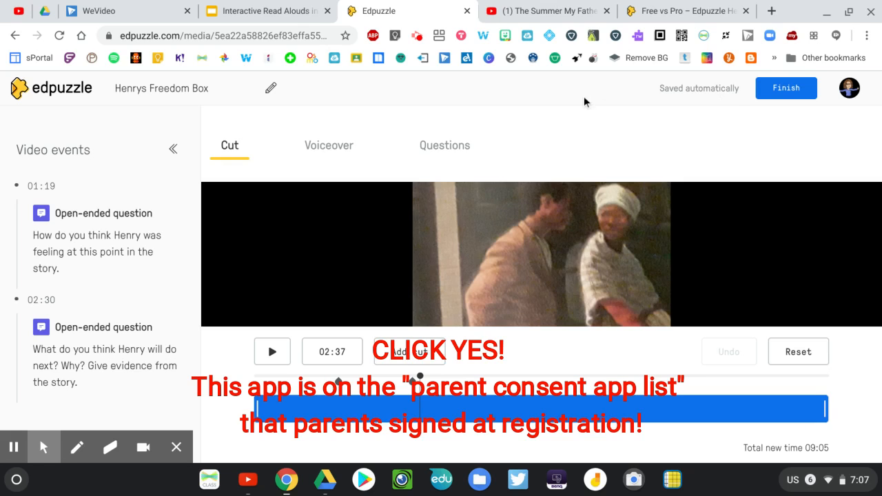
Step: Finish editing the Henrys Freedom Box video and review its question markers on the video's page
{"action": "left_click", "coordinate": [773, 88]}
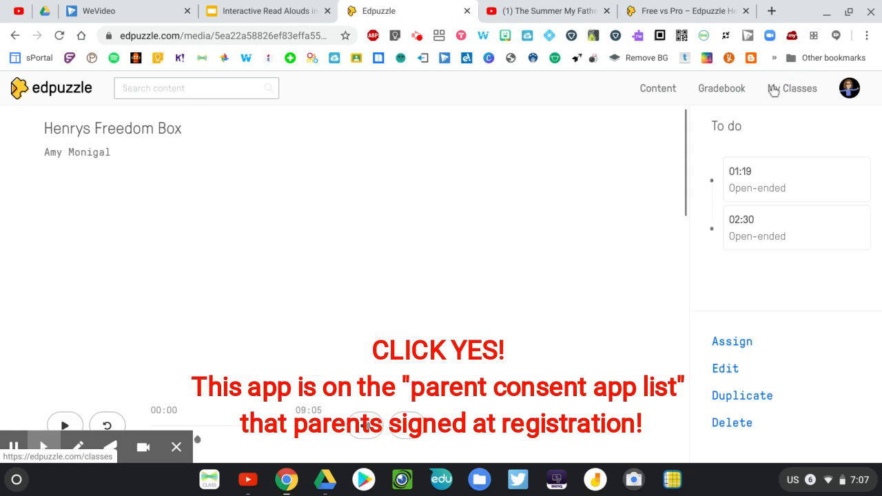
{"action": "scroll", "coordinate": [543, 346], "scroll_direction": "down", "scroll_amount": 3}
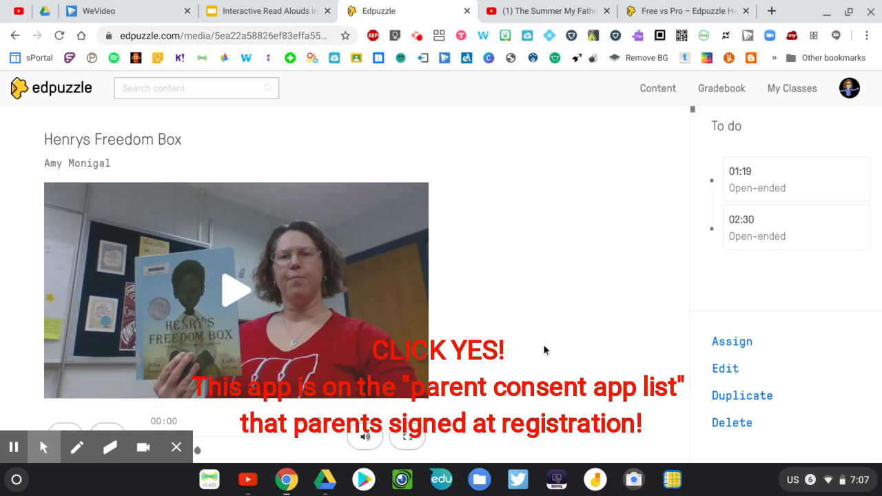
{"action": "scroll", "coordinate": [544, 346], "scroll_direction": "down", "scroll_amount": 1}
{"action": "scroll", "coordinate": [544, 346], "scroll_direction": "up", "scroll_amount": 4}
{"action": "scroll", "coordinate": [544, 346], "scroll_direction": "down", "scroll_amount": 1}
{"action": "scroll", "coordinate": [142, 325], "scroll_direction": "down", "scroll_amount": 1}
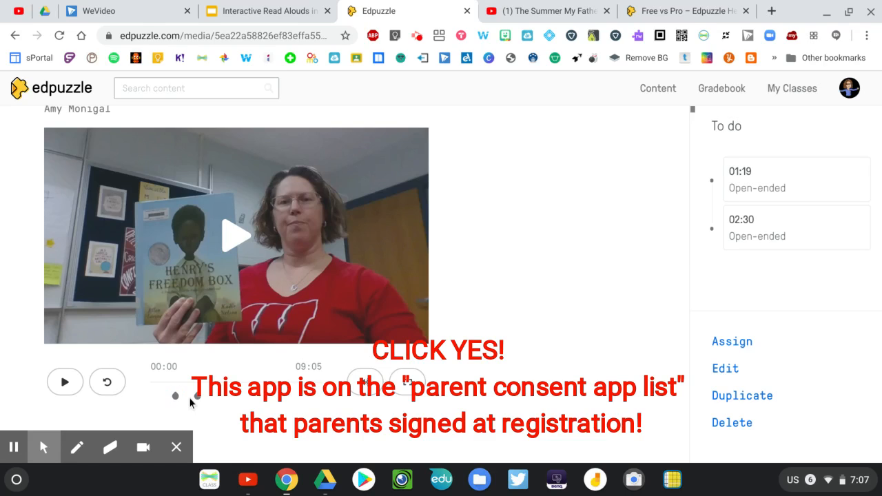
Step: Assign the Henrys Freedom Box video to all students in the Practice Edpuzzle class, due May 3rd at 11:59pm
{"action": "left_click", "coordinate": [731, 341]}
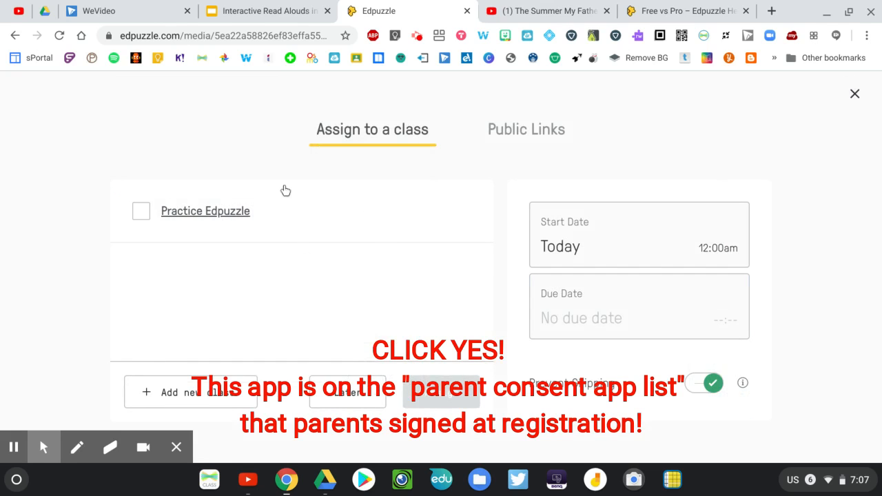
{"action": "left_click", "coordinate": [139, 215]}
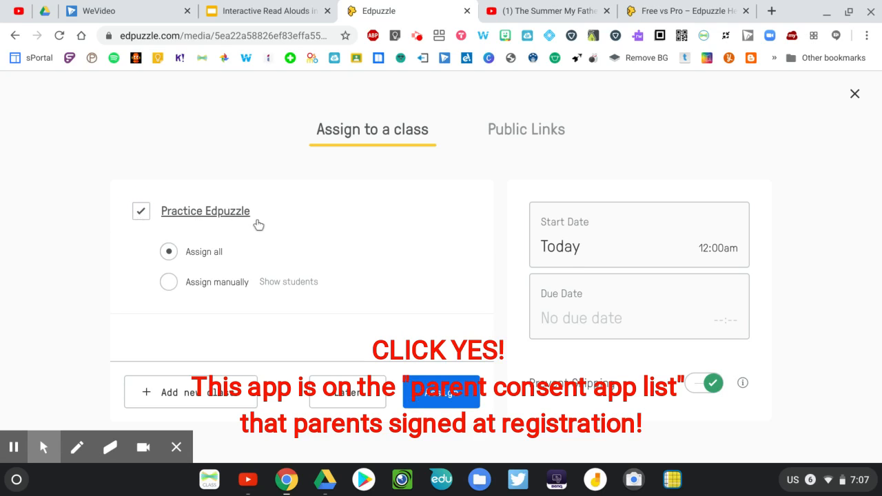
{"action": "left_click", "coordinate": [611, 257]}
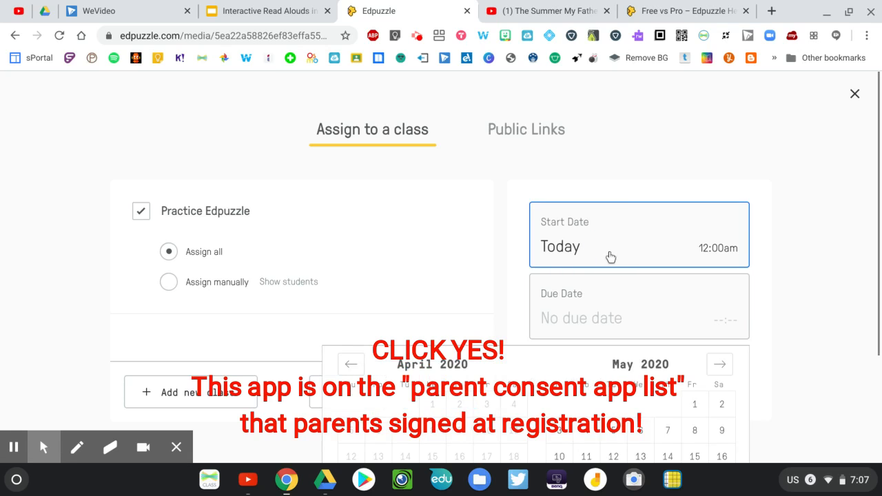
{"action": "scroll", "coordinate": [611, 259], "scroll_direction": "down", "scroll_amount": 2}
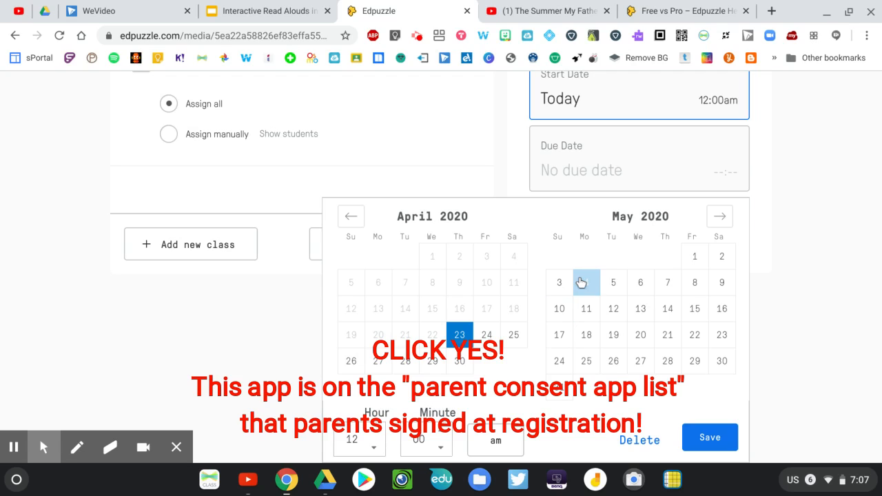
{"action": "left_click", "coordinate": [604, 172]}
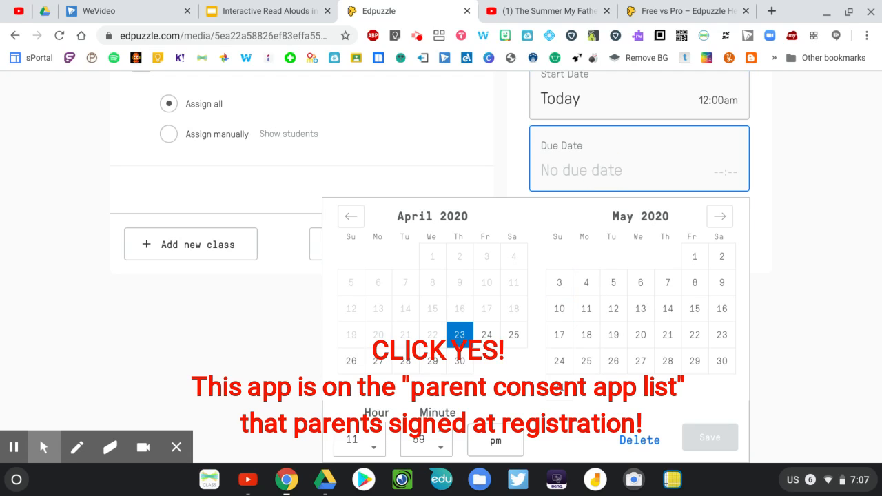
{"action": "left_click", "coordinate": [568, 282]}
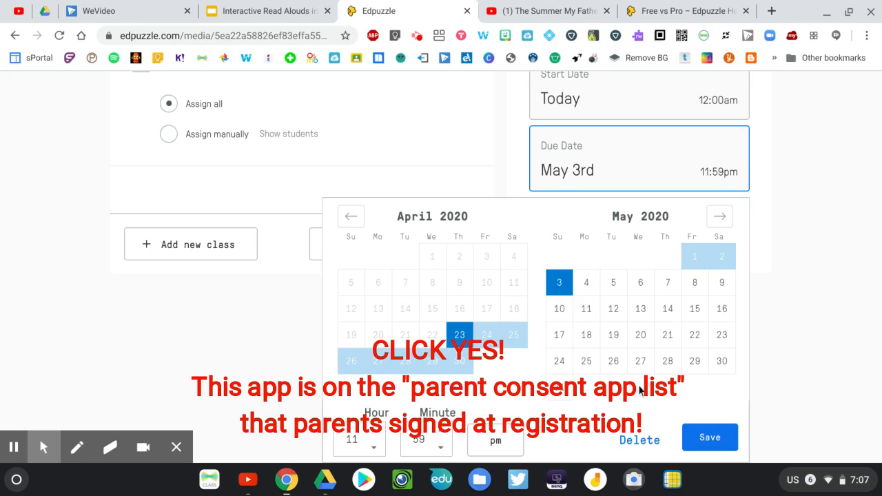
{"action": "left_click", "coordinate": [711, 437]}
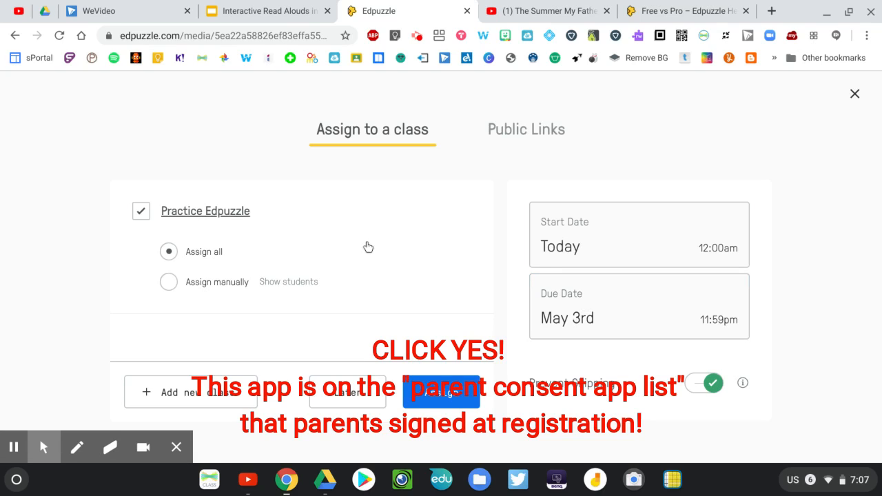
{"action": "left_click", "coordinate": [437, 399]}
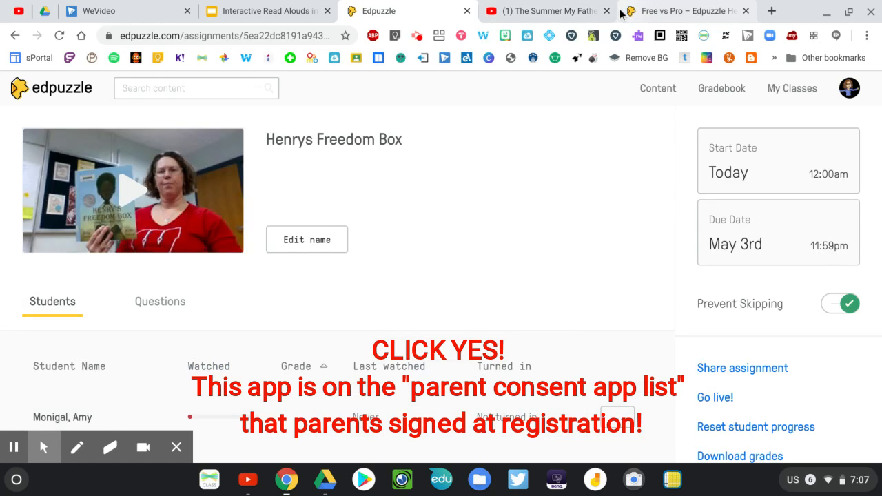
Step: Switch to the student's Incognito window, refresh the Practice Edpuzzle class page and view its due assignments
{"action": "key", "text": "F5"}
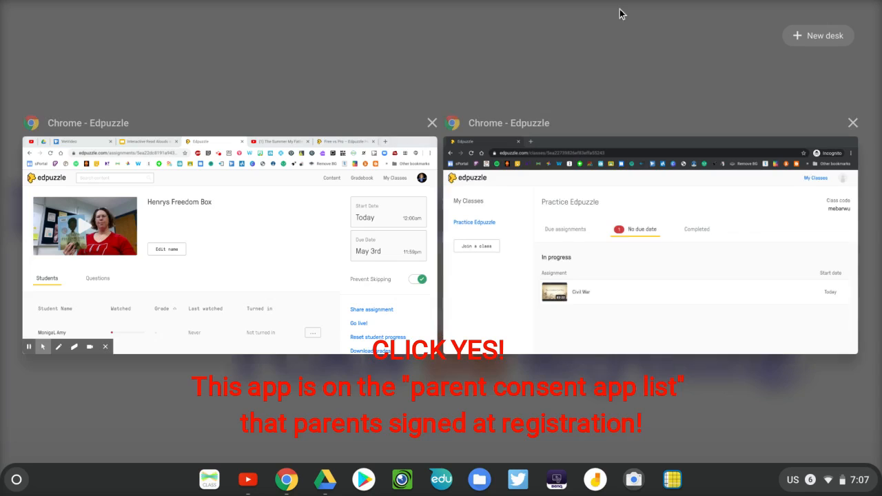
{"action": "left_click", "coordinate": [676, 141]}
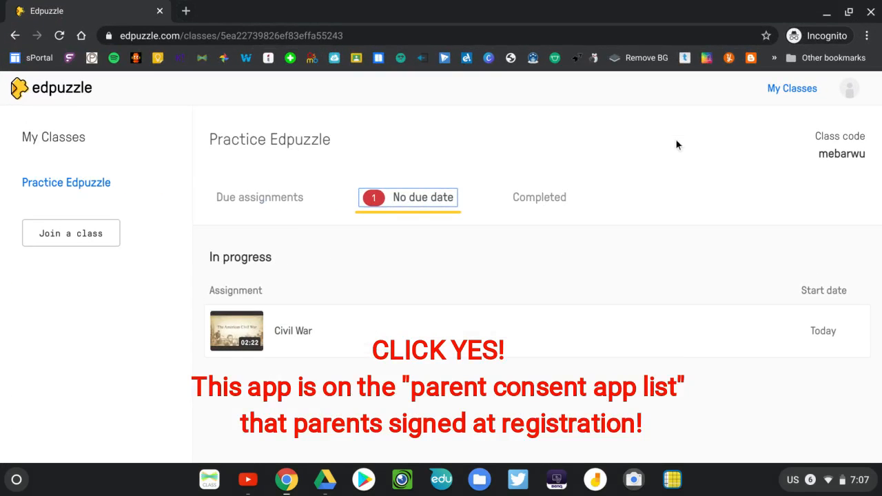
{"action": "left_click", "coordinate": [59, 35]}
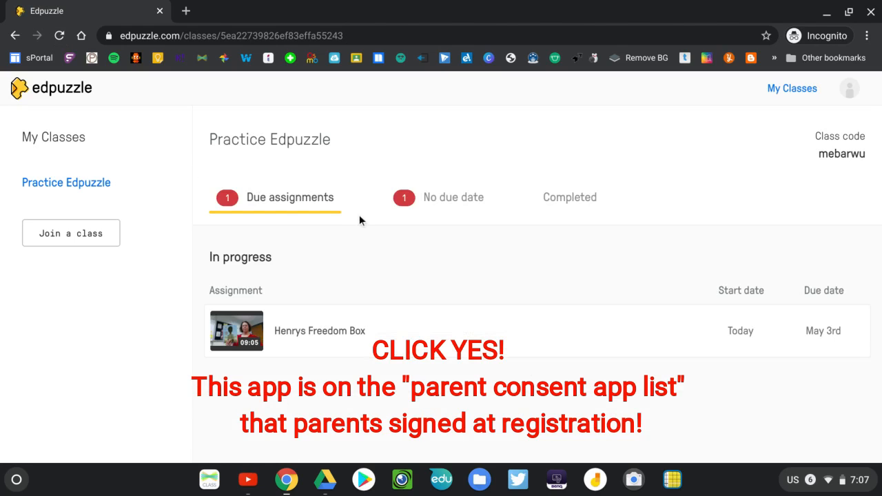
{"action": "left_click", "coordinate": [269, 201]}
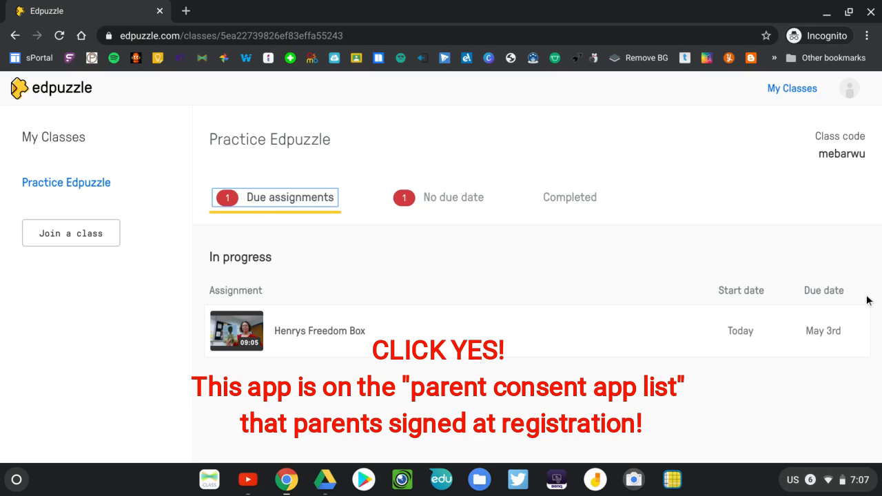
Step: View the student's assignments without a due date, then switch back to the teacher's Edpuzzle window
{"action": "left_click", "coordinate": [456, 199]}
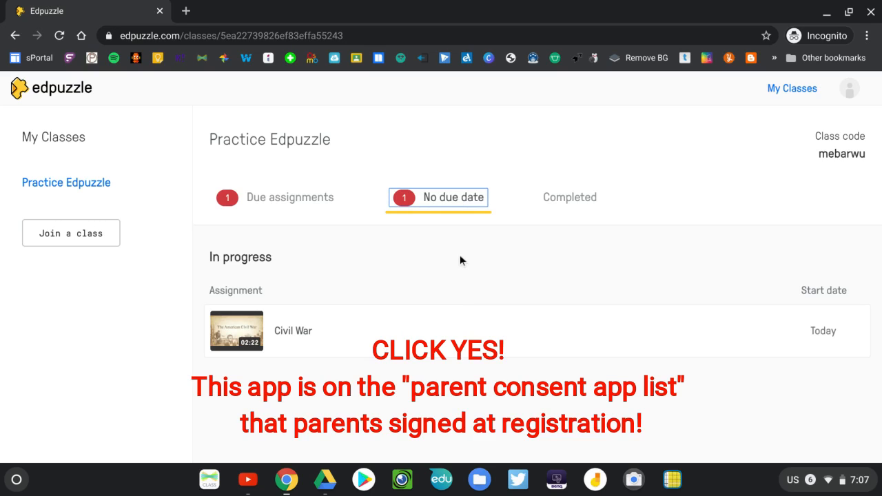
{"action": "key", "text": "F5"}
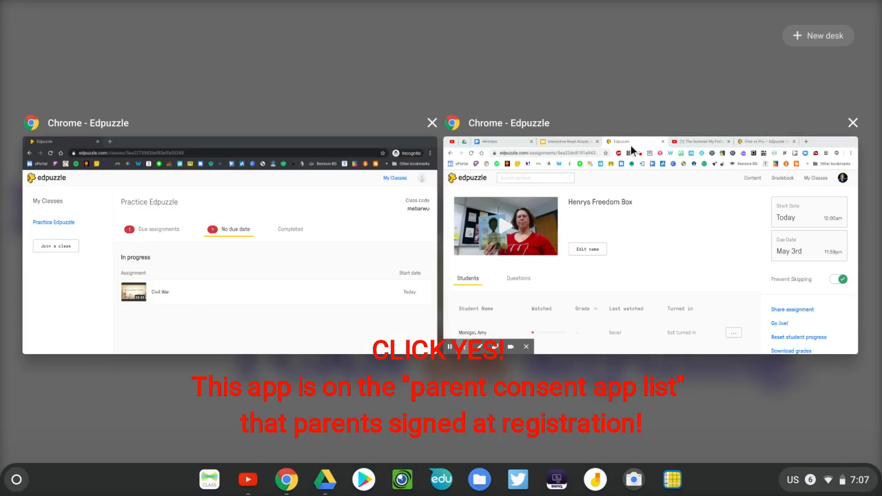
{"action": "left_click", "coordinate": [659, 189]}
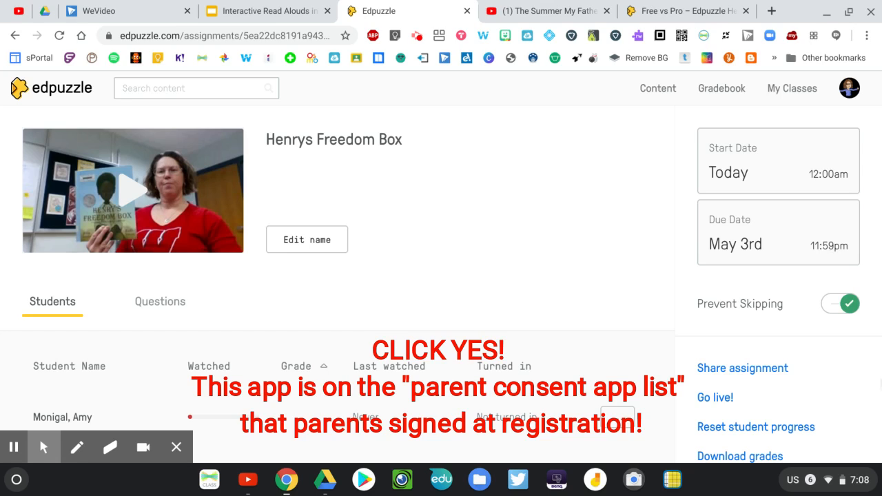
Step: Turn Prevent Skipping off and back on for the Henrys Freedom Box assignment
{"action": "left_click", "coordinate": [830, 300]}
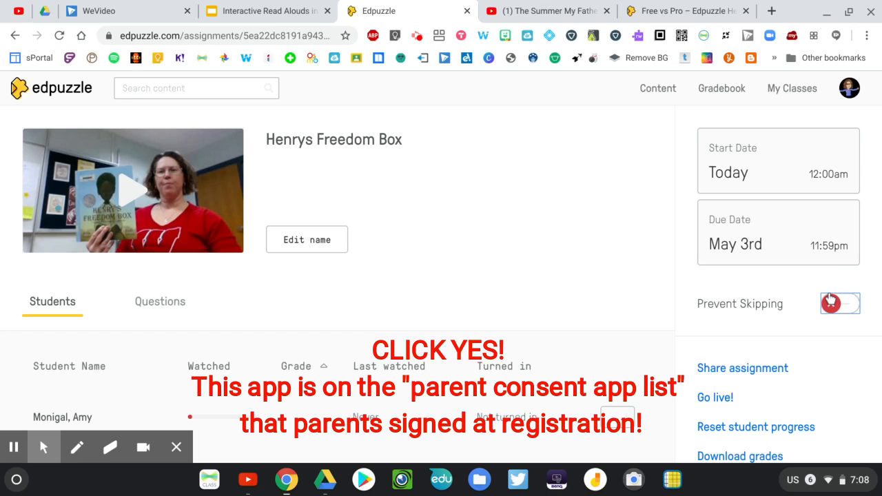
{"action": "left_click", "coordinate": [852, 310]}
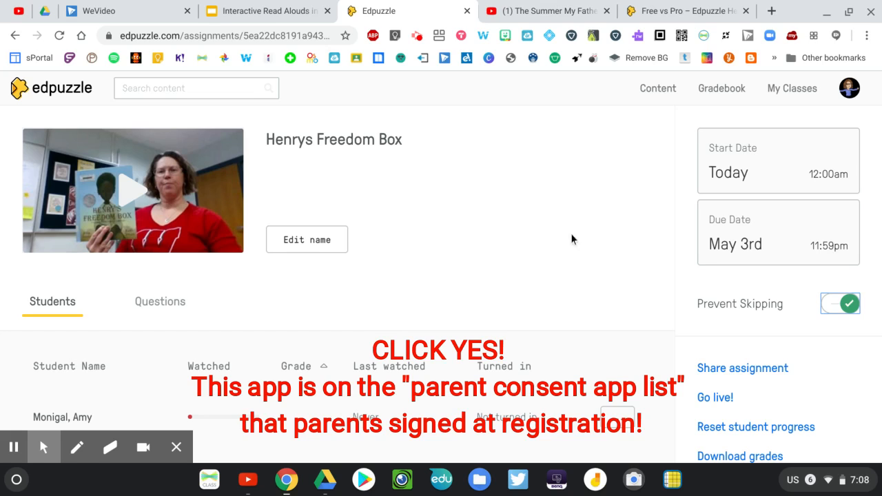
{"action": "left_click", "coordinate": [12, 448]}
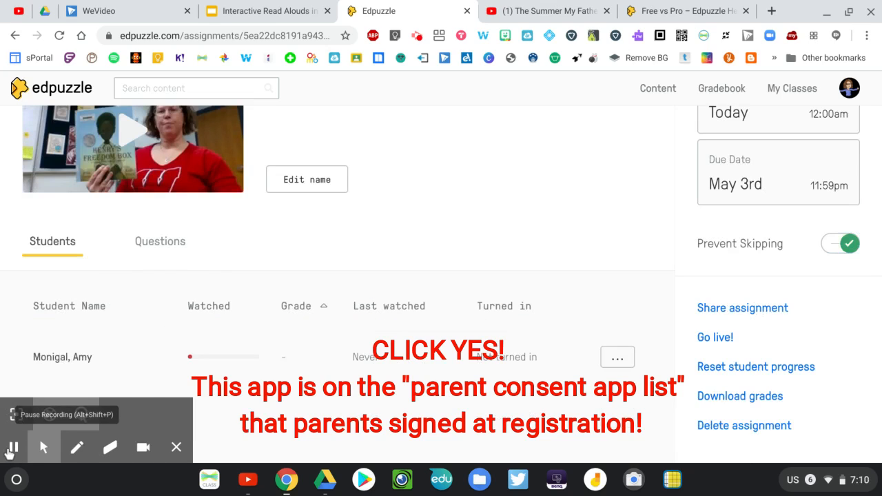
{"action": "left_click", "coordinate": [178, 449]}
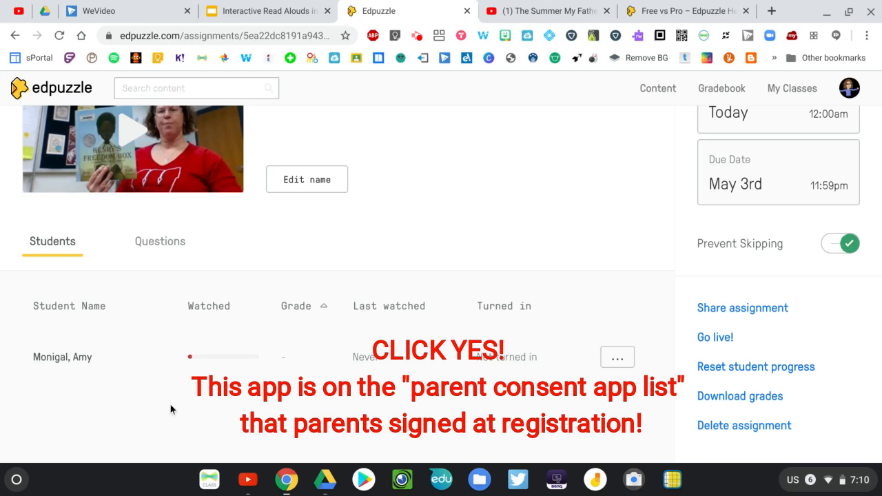
Step: Examine the student's watched progress, grade and turned-in status on the Henrys Freedom Box assignment page
{"action": "mouse_move", "coordinate": [208, 356]}
{"action": "scroll", "coordinate": [577, 354], "scroll_direction": "up", "scroll_amount": 1}
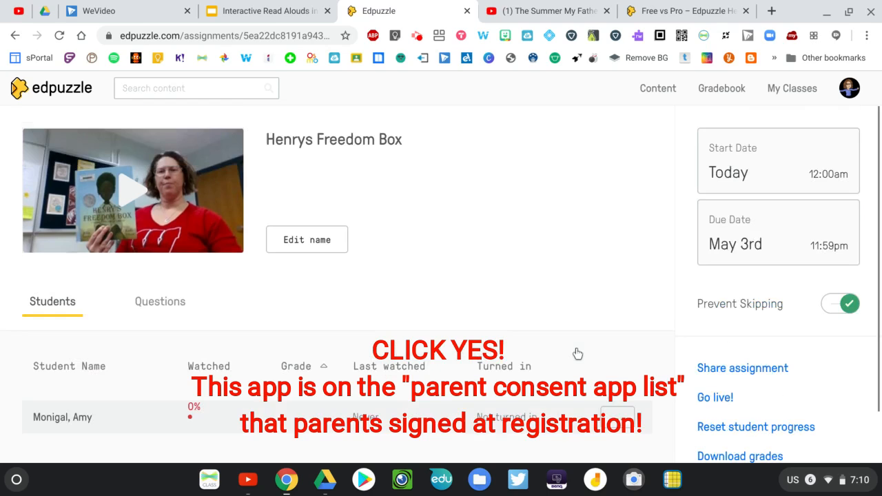
{"action": "scroll", "coordinate": [578, 353], "scroll_direction": "down", "scroll_amount": 1}
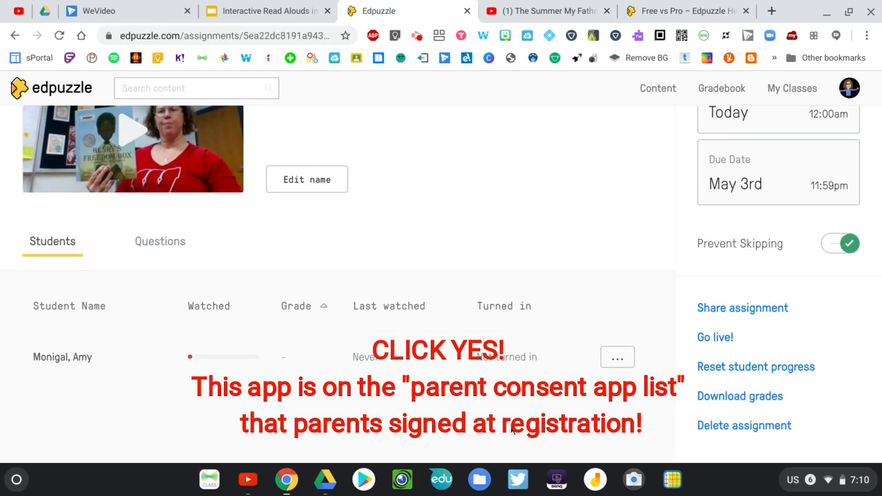
{"action": "scroll", "coordinate": [455, 362], "scroll_direction": "up", "scroll_amount": 1}
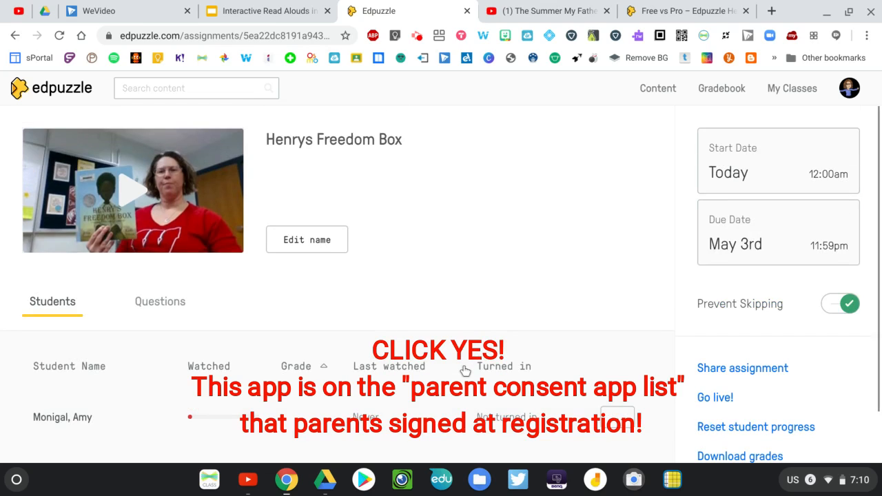
Step: Open the YouTube channel in Edpuzzle's content library
{"action": "left_click", "coordinate": [656, 89]}
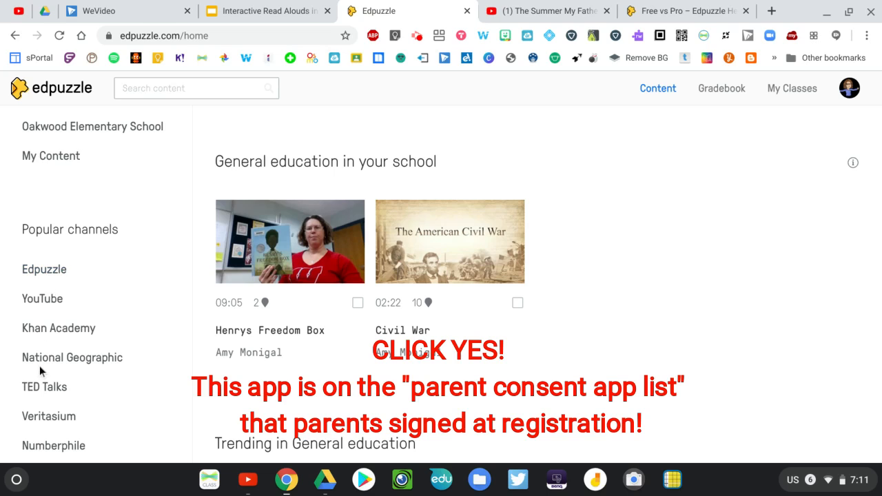
{"action": "scroll", "coordinate": [40, 369], "scroll_direction": "down", "scroll_amount": 2}
{"action": "scroll", "coordinate": [39, 365], "scroll_direction": "up", "scroll_amount": 1}
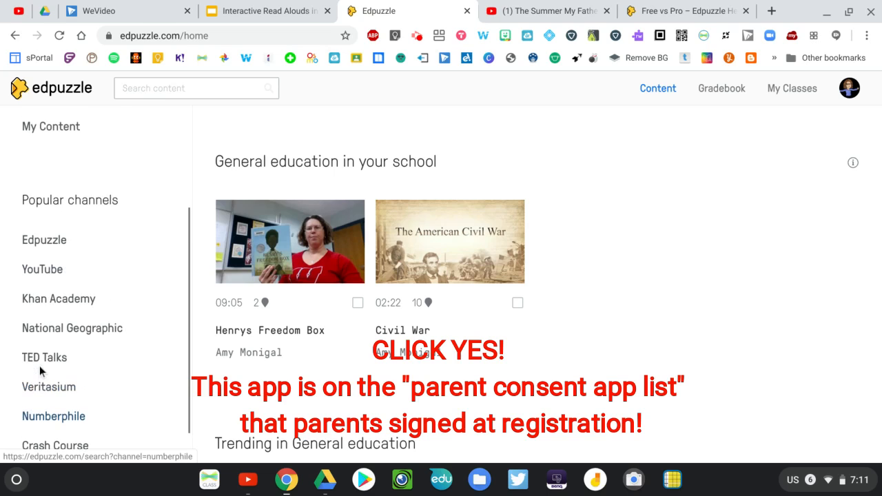
{"action": "left_click", "coordinate": [41, 270]}
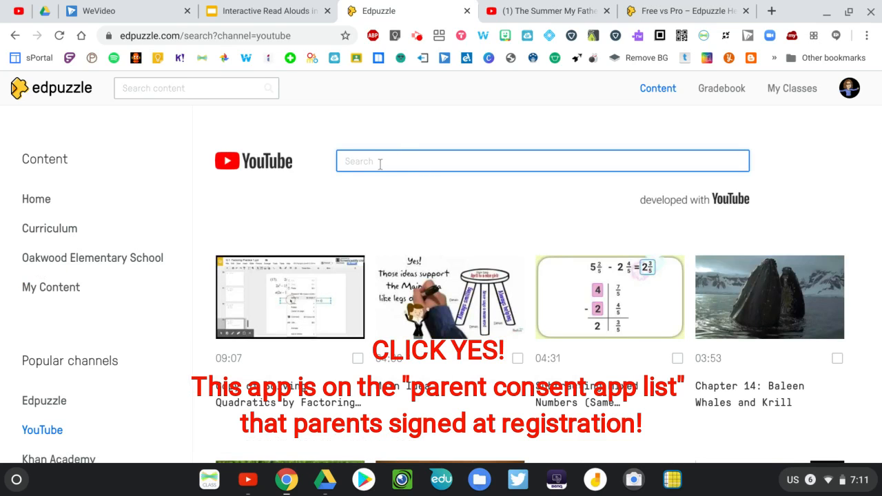
Step: Switch to the YouTube page of The Summer My Father Was Ten and copy its web address
{"action": "left_click", "coordinate": [511, 12]}
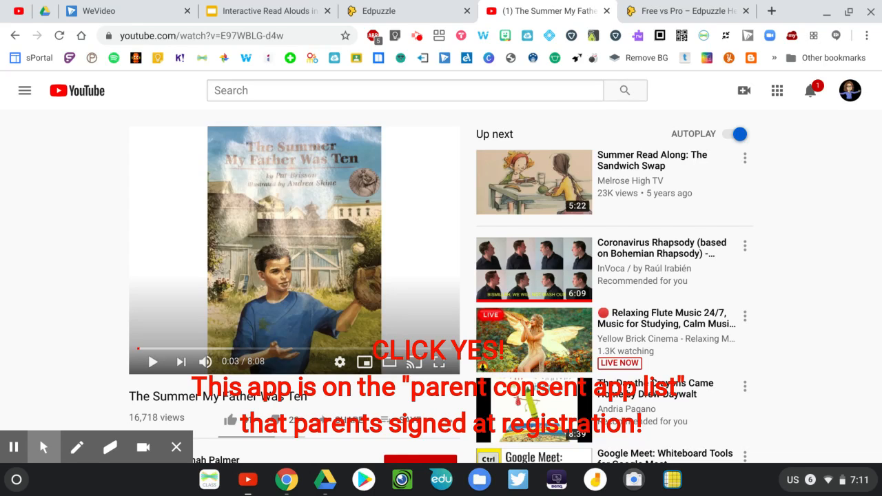
{"action": "left_click", "coordinate": [207, 35]}
{"action": "left_click", "coordinate": [208, 35]}
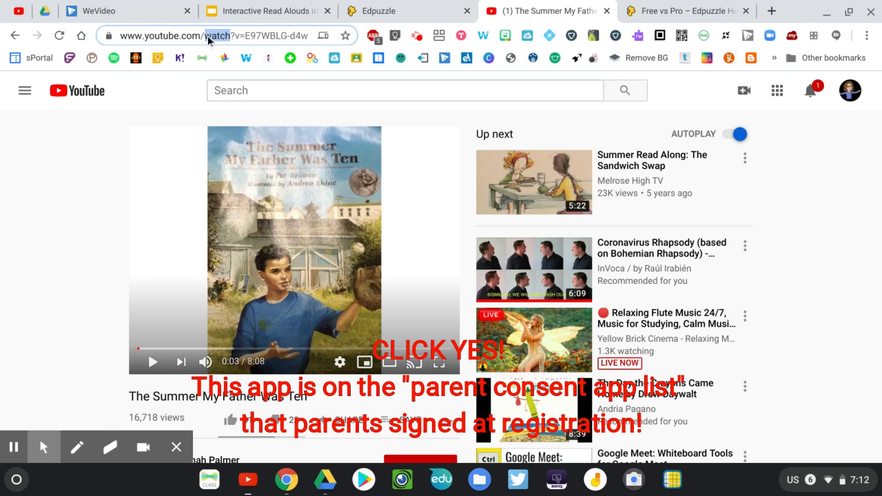
{"action": "right_click", "coordinate": [208, 36]}
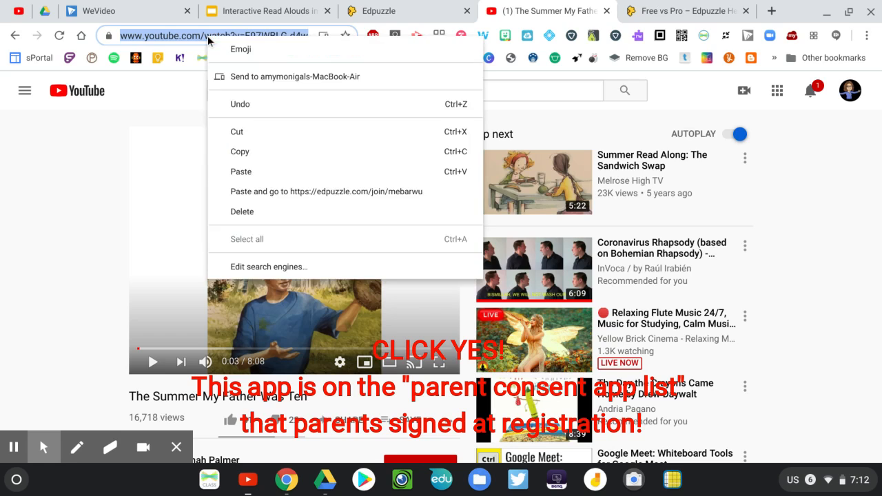
{"action": "left_click", "coordinate": [240, 151]}
{"action": "left_click", "coordinate": [413, 14]}
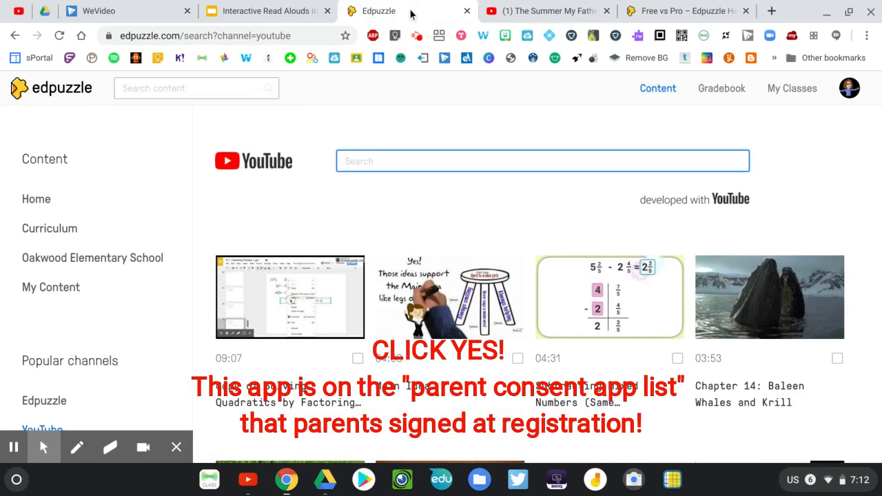
{"action": "left_click", "coordinate": [374, 160]}
{"action": "key", "text": "ctrl+v"}
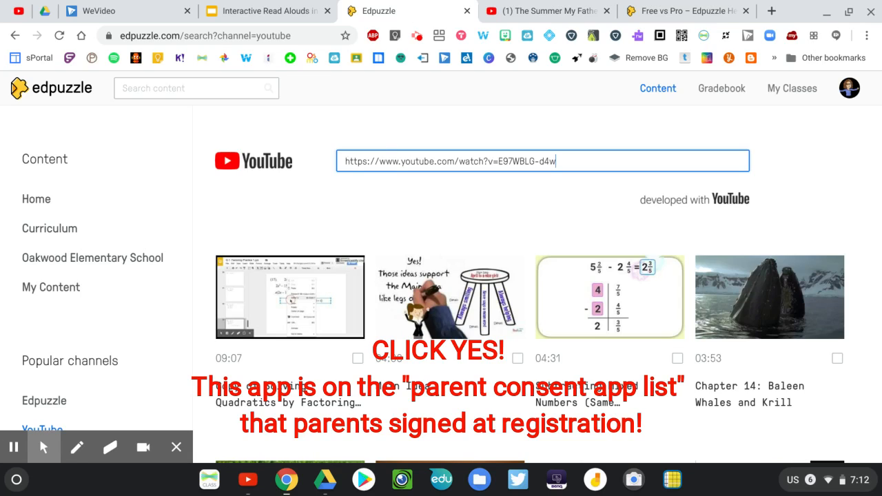
{"action": "key", "text": "Return"}
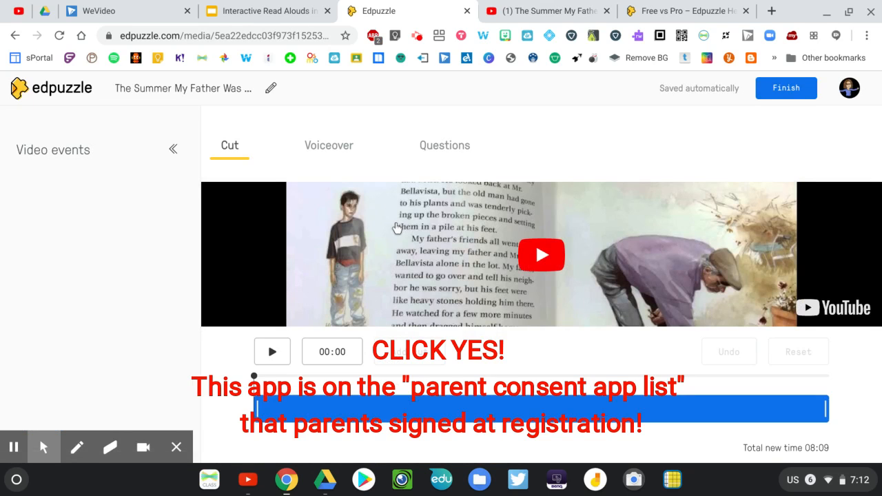
Step: Look over the cutting and question options for The Summer My Father Was Ten and finish editing the video
{"action": "scroll", "coordinate": [397, 228], "scroll_direction": "down", "scroll_amount": 2}
{"action": "scroll", "coordinate": [397, 228], "scroll_direction": "up", "scroll_amount": 2}
{"action": "left_click", "coordinate": [450, 150]}
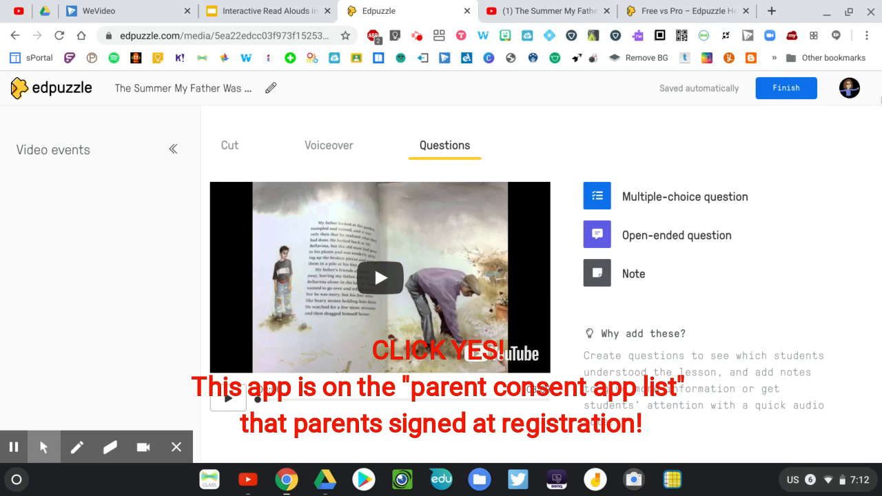
{"action": "left_click", "coordinate": [798, 90]}
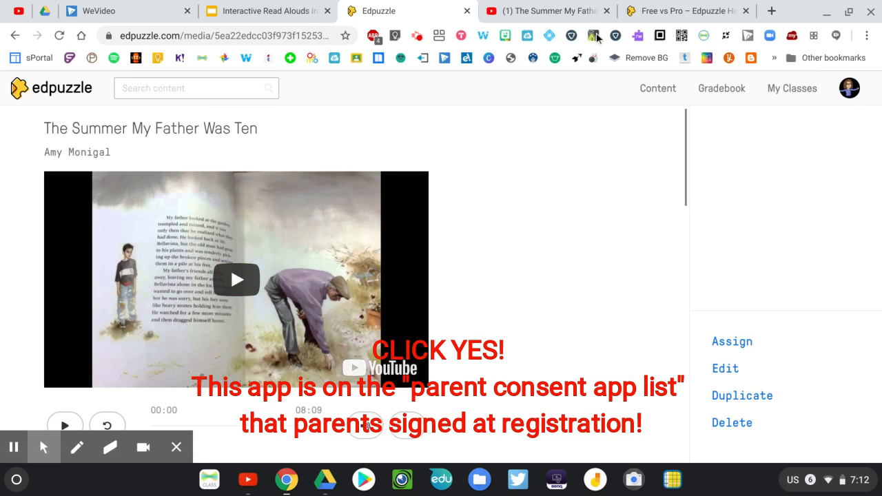
Step: Open My Content in the content library and look over the saved videos
{"action": "left_click", "coordinate": [652, 93]}
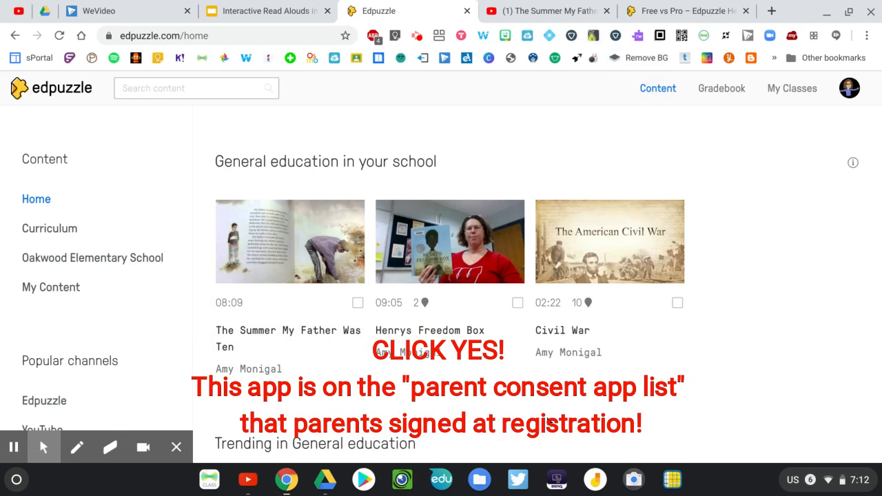
{"action": "left_click", "coordinate": [62, 293]}
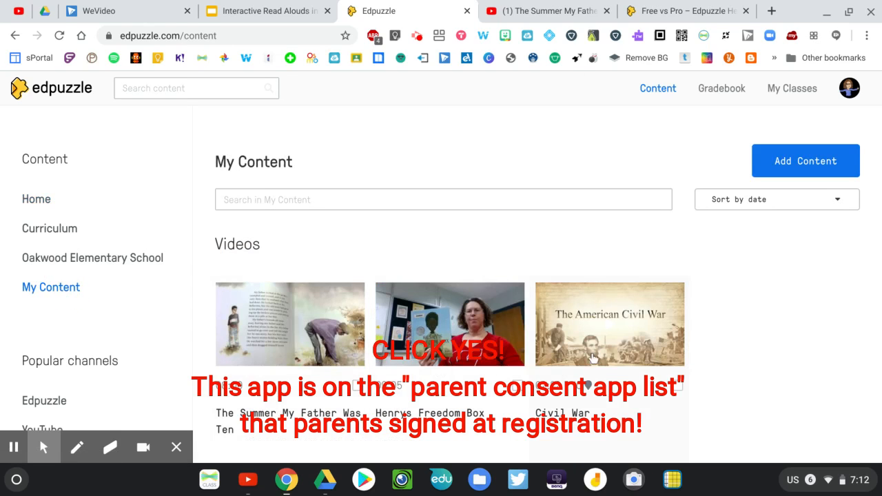
{"action": "scroll", "coordinate": [382, 349], "scroll_direction": "down", "scroll_amount": 1}
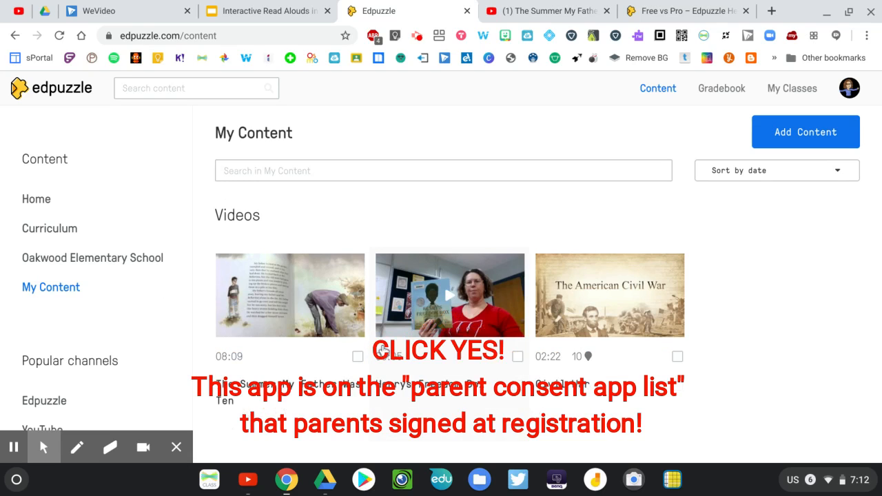
{"action": "scroll", "coordinate": [382, 350], "scroll_direction": "up", "scroll_amount": 1}
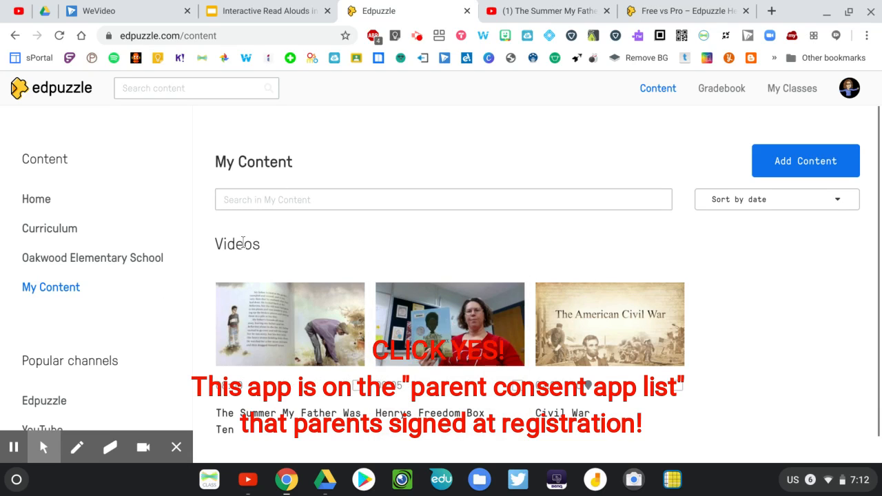
Step: Review the Practice Edpuzzle class's due assignments, assignments without a due date, and student list
{"action": "left_click", "coordinate": [805, 96]}
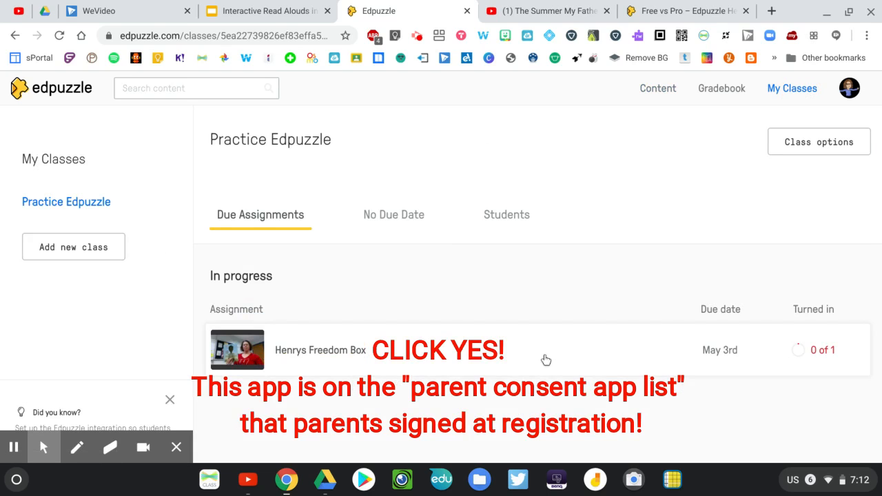
{"action": "left_click", "coordinate": [414, 223]}
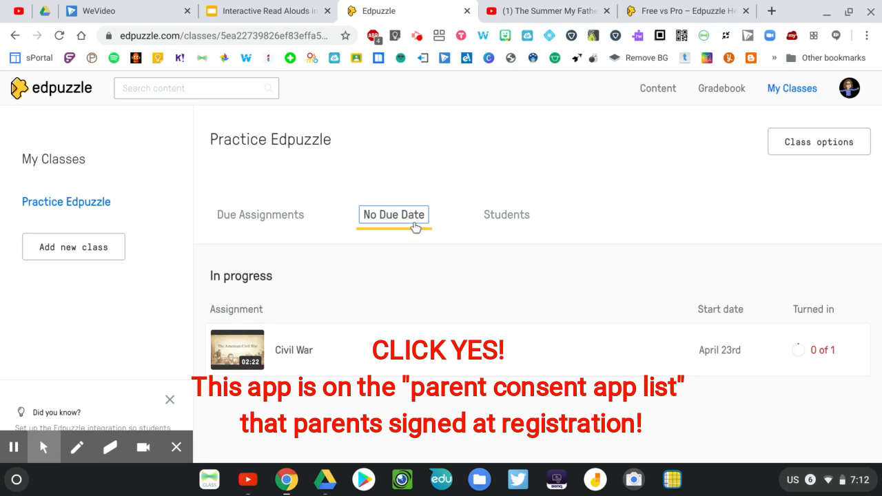
{"action": "left_click", "coordinate": [505, 216]}
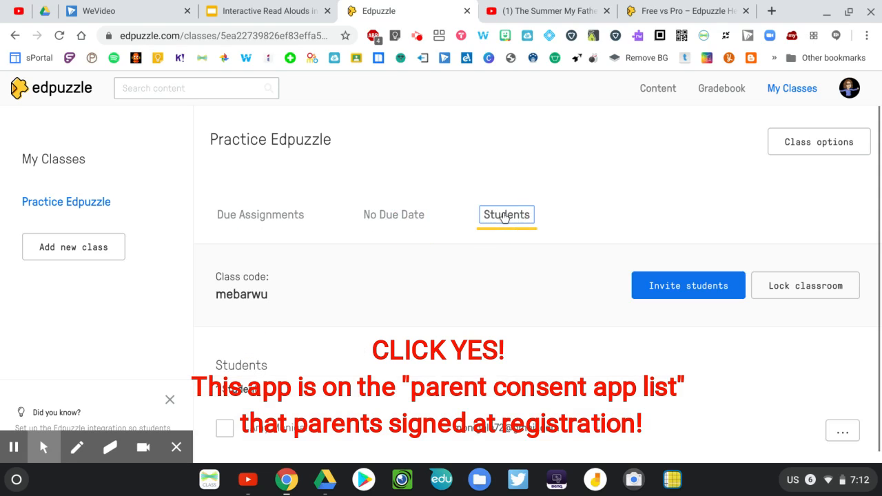
{"action": "scroll", "coordinate": [407, 375], "scroll_direction": "down", "scroll_amount": 1}
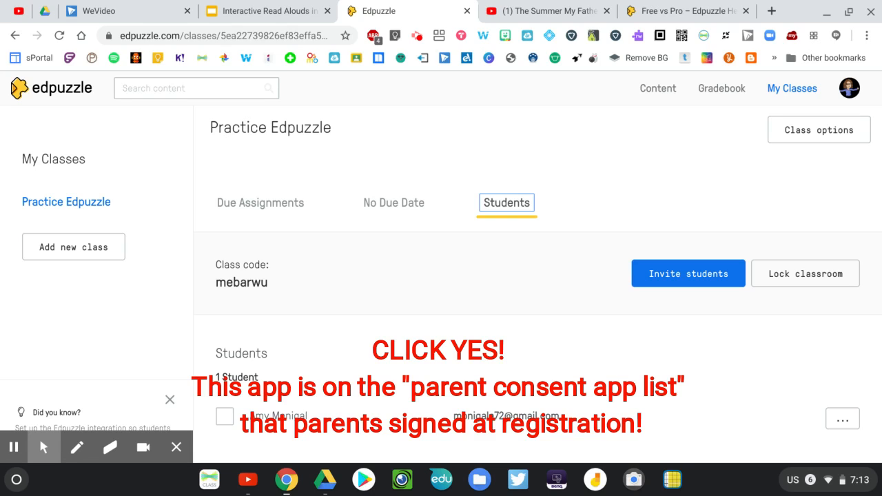
{"action": "left_click", "coordinate": [14, 448]}
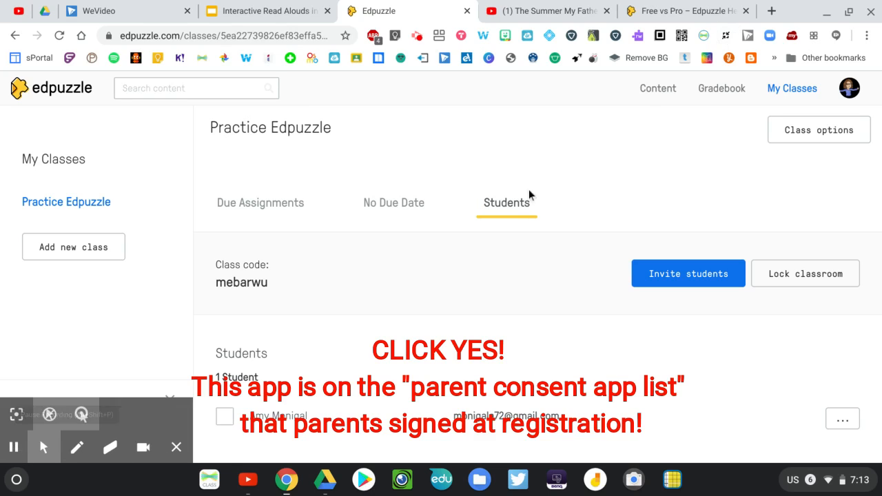
Step: Switch to the Edpuzzle Help Center and look through its LMS Integrations topics
{"action": "left_click", "coordinate": [682, 12]}
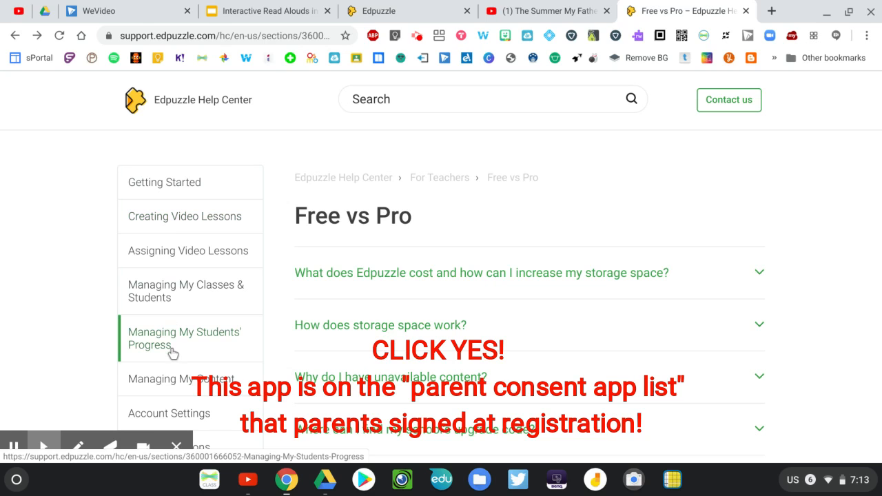
{"action": "scroll", "coordinate": [172, 354], "scroll_direction": "down", "scroll_amount": 5}
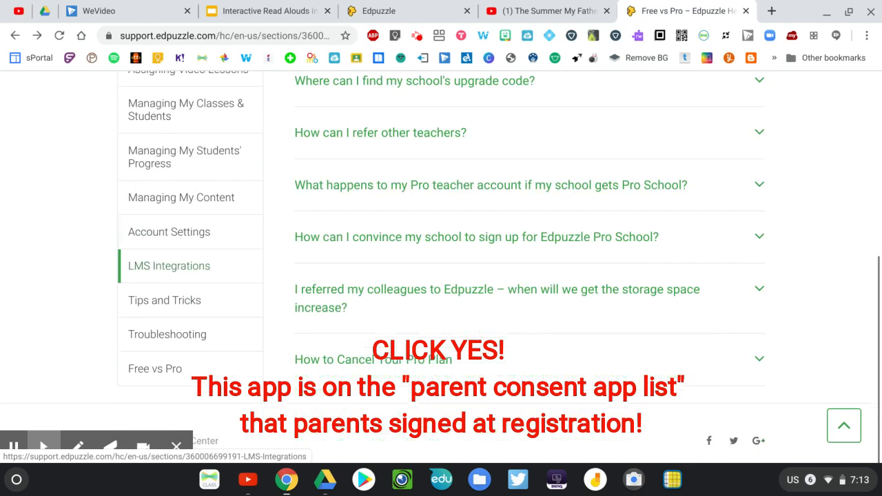
{"action": "left_click", "coordinate": [198, 276]}
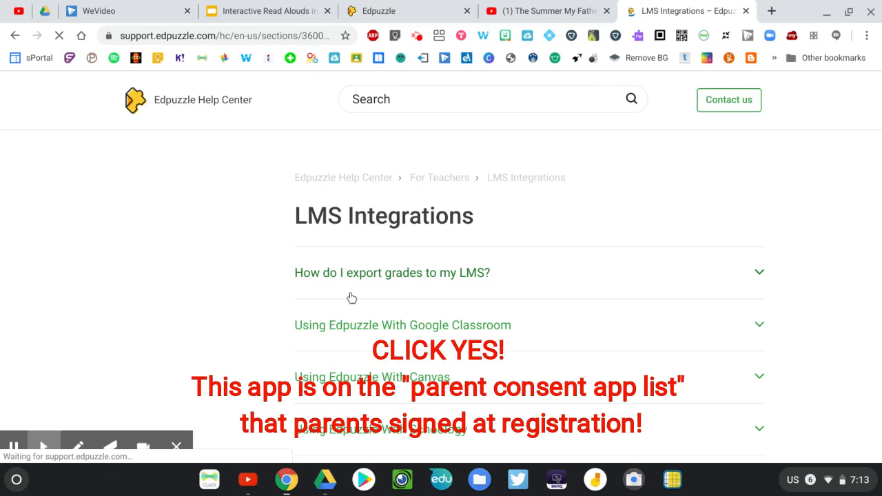
{"action": "scroll", "coordinate": [352, 298], "scroll_direction": "down", "scroll_amount": 5}
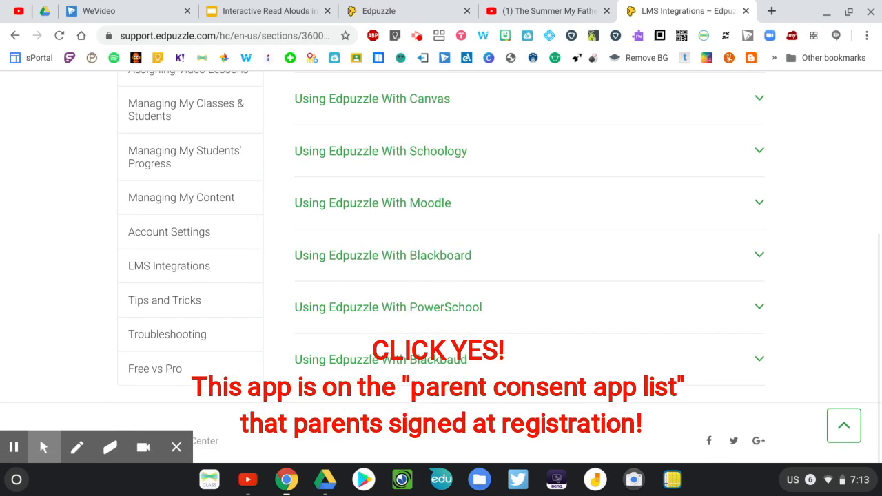
{"action": "scroll", "coordinate": [388, 131], "scroll_direction": "up", "scroll_amount": 1}
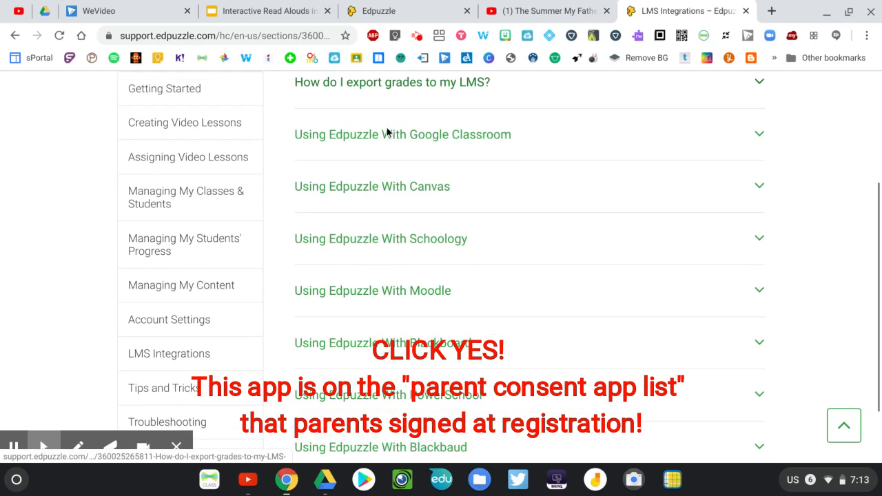